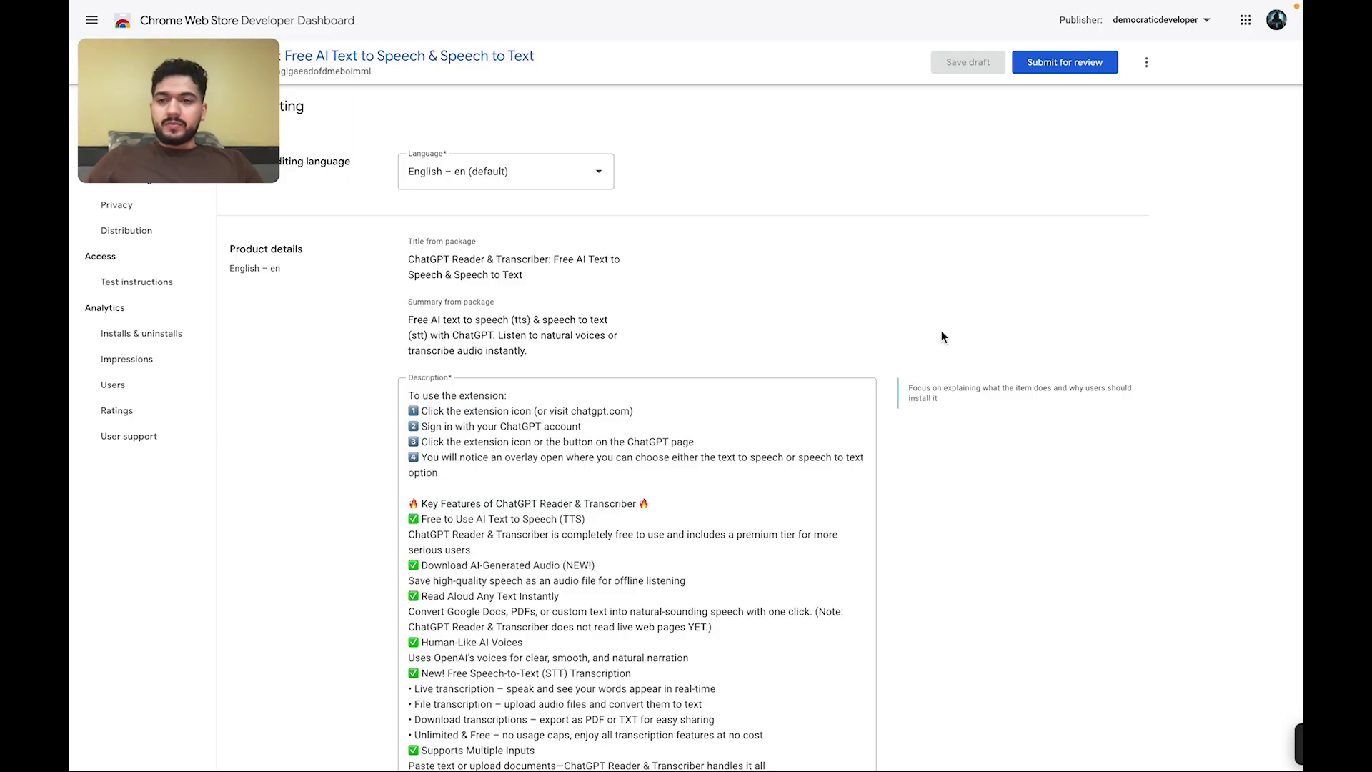
# Open the GPT Reader overlay on ChatGPT and toggle briefly to Speech to Text, then back to Text to Speech.
pyautogui.moveTo(991, 4)
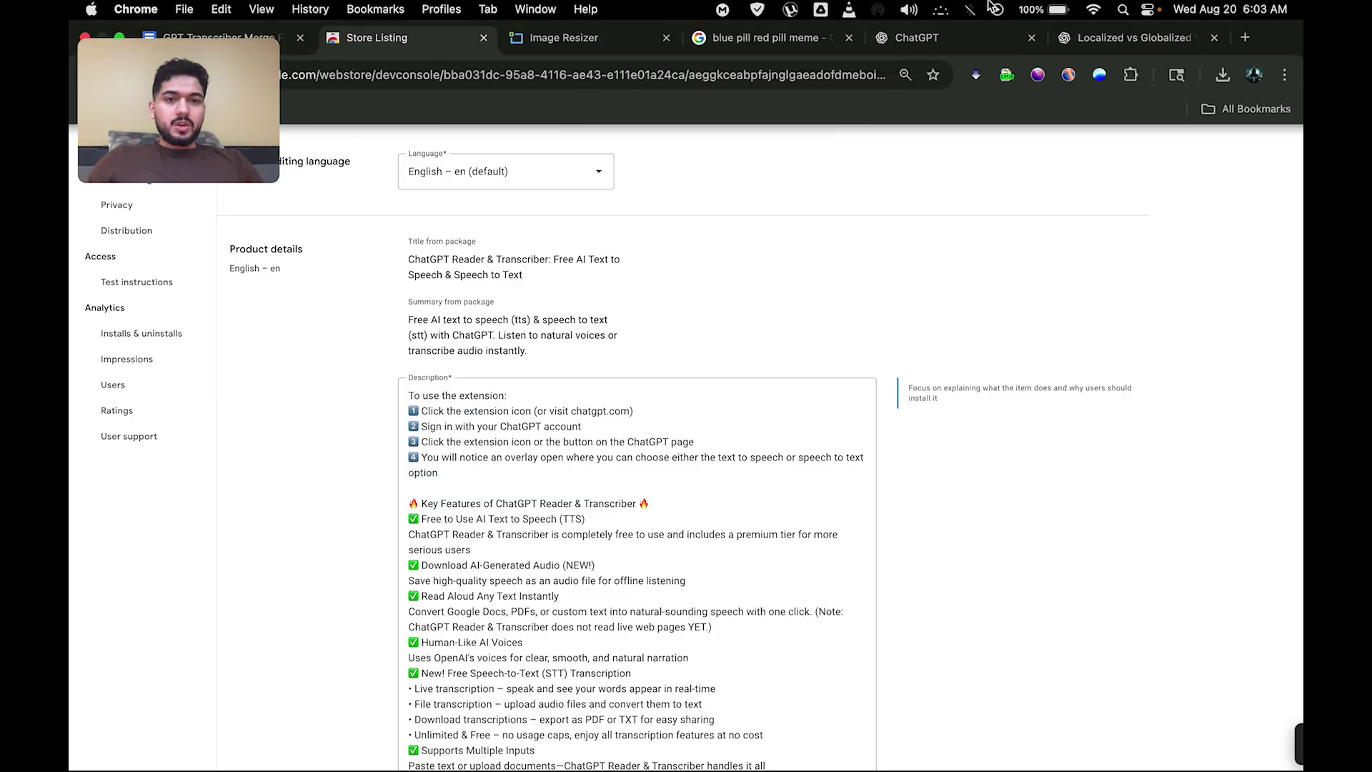
pyautogui.click(1101, 75)
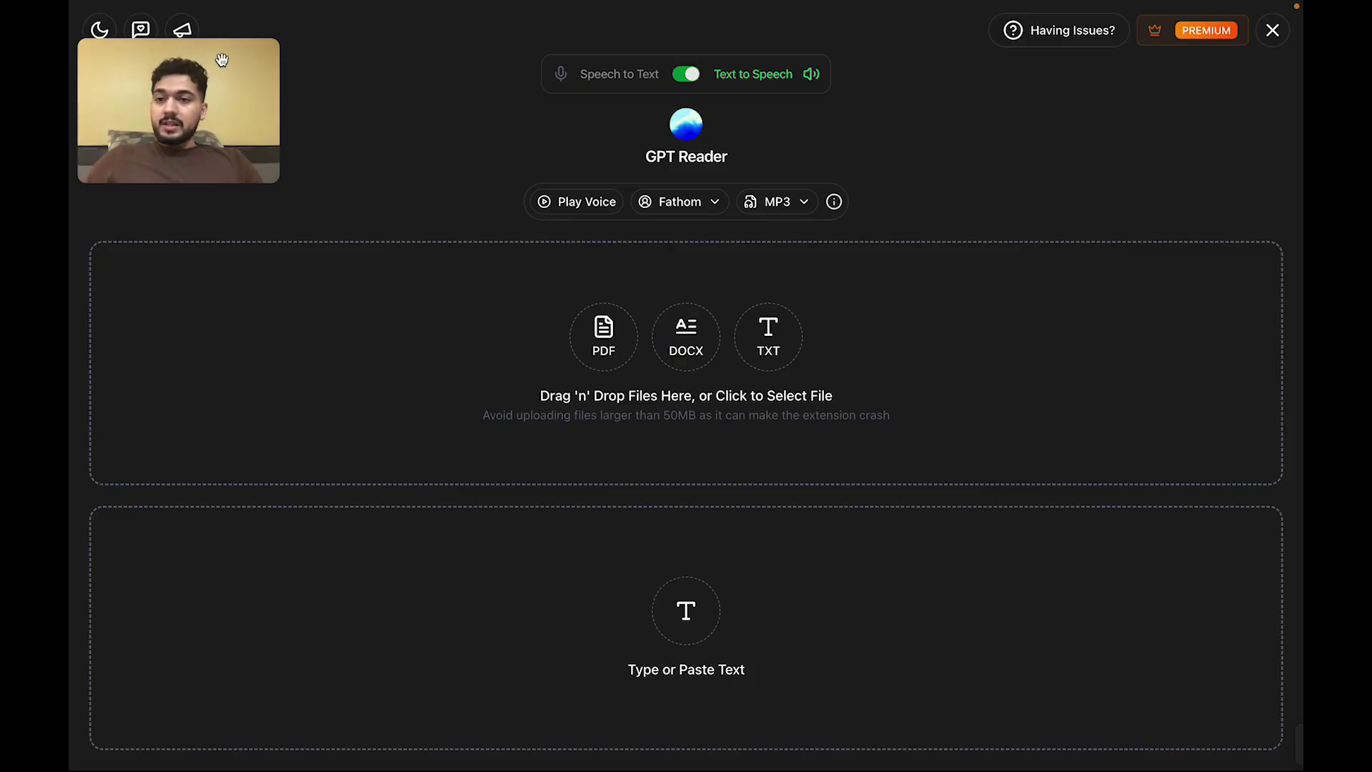
pyautogui.moveTo(208, 63); pyautogui.dragTo(262, 91)
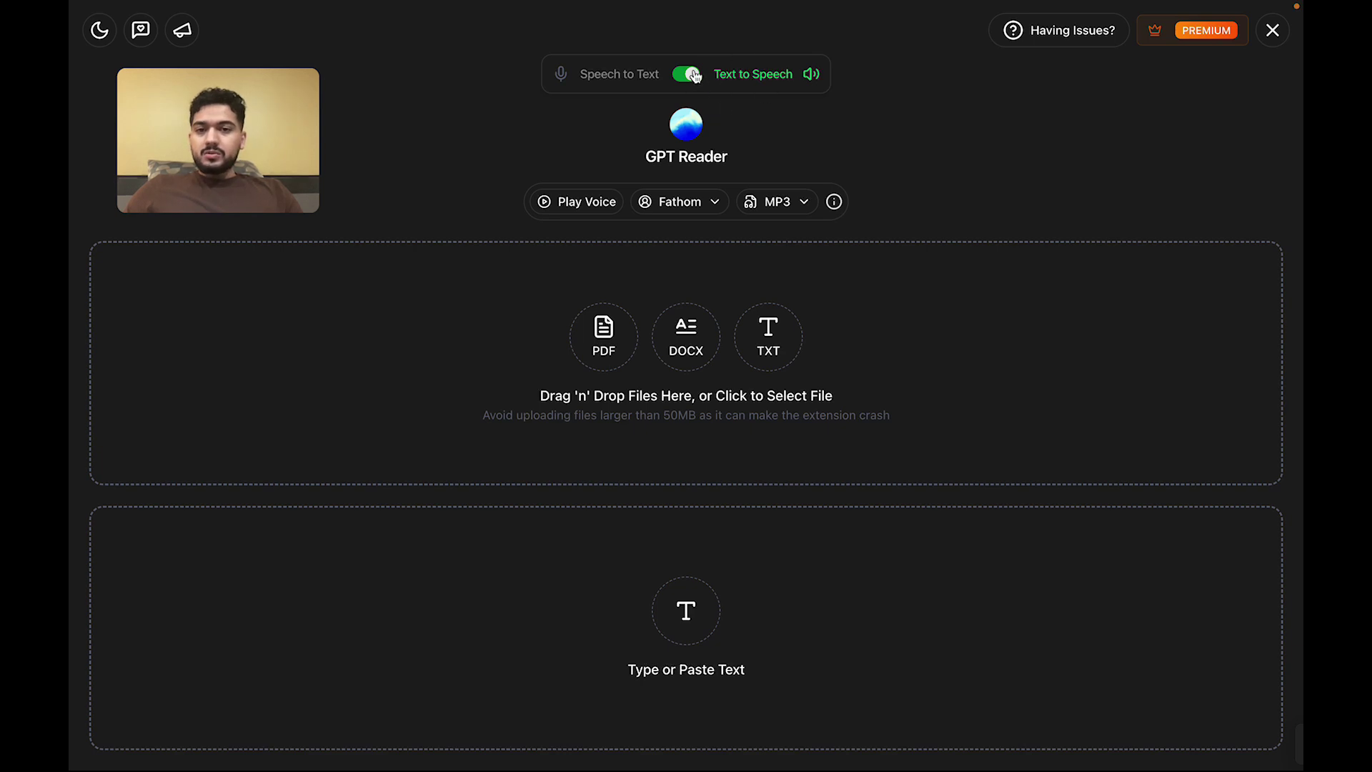
pyautogui.click(682, 82)
pyautogui.click(684, 80)
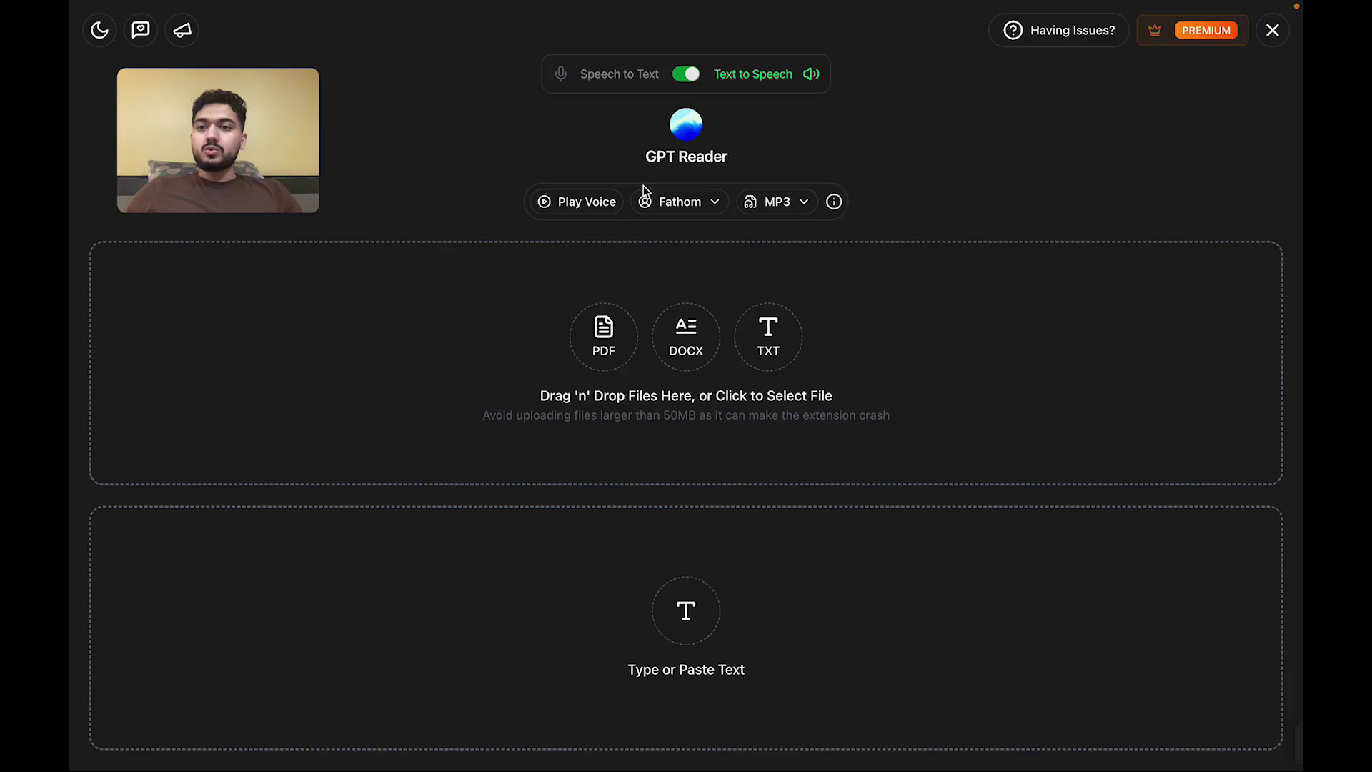
pyautogui.click(698, 205)
pyautogui.scroll(-5, 687, 436)
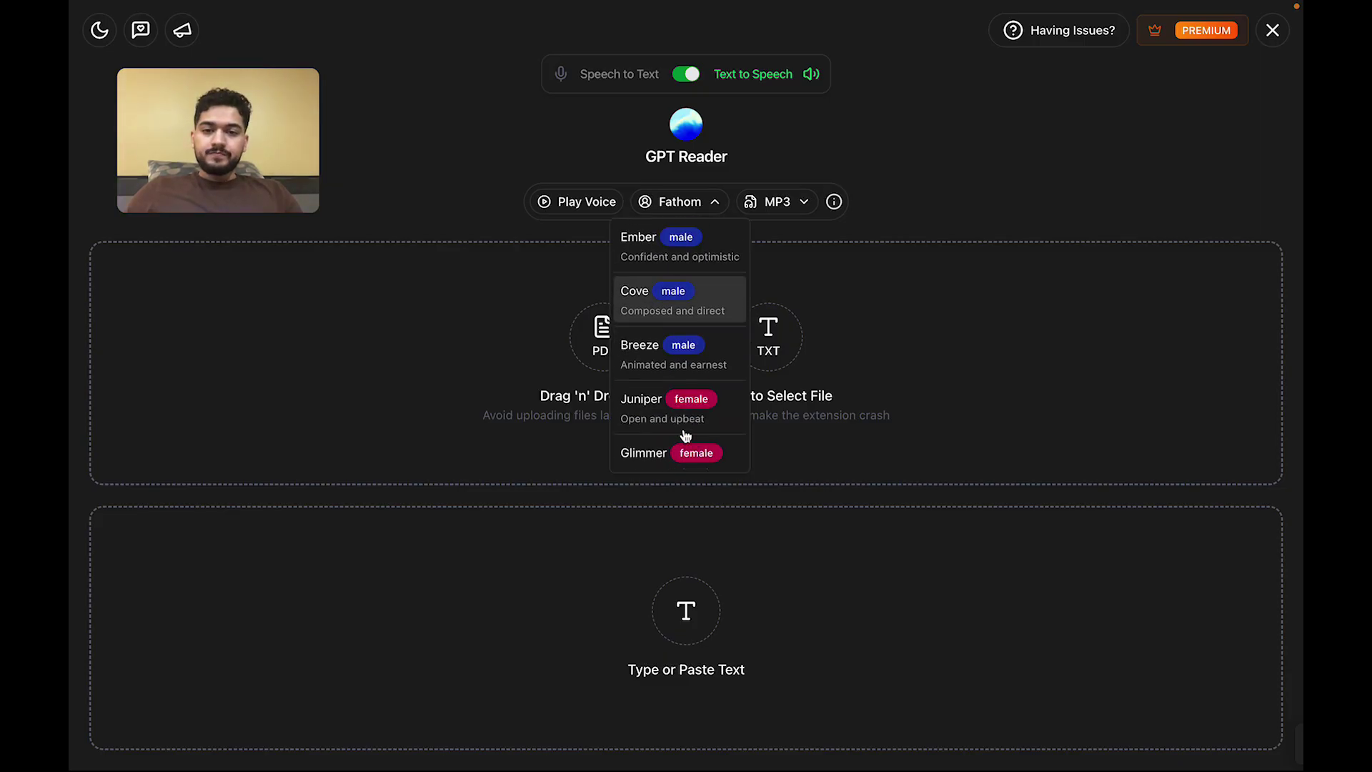
pyautogui.scroll(6, 685, 436)
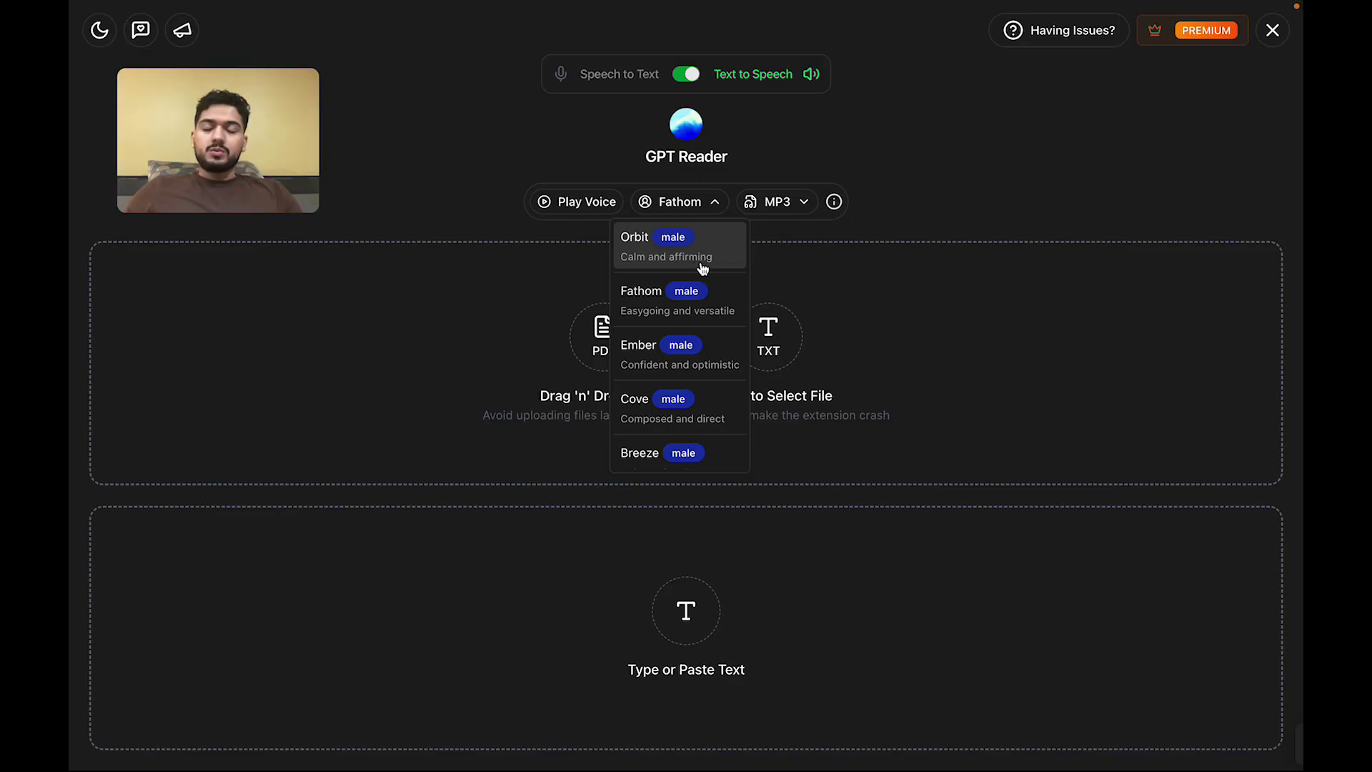
pyautogui.click(652, 201)
pyautogui.click(766, 206)
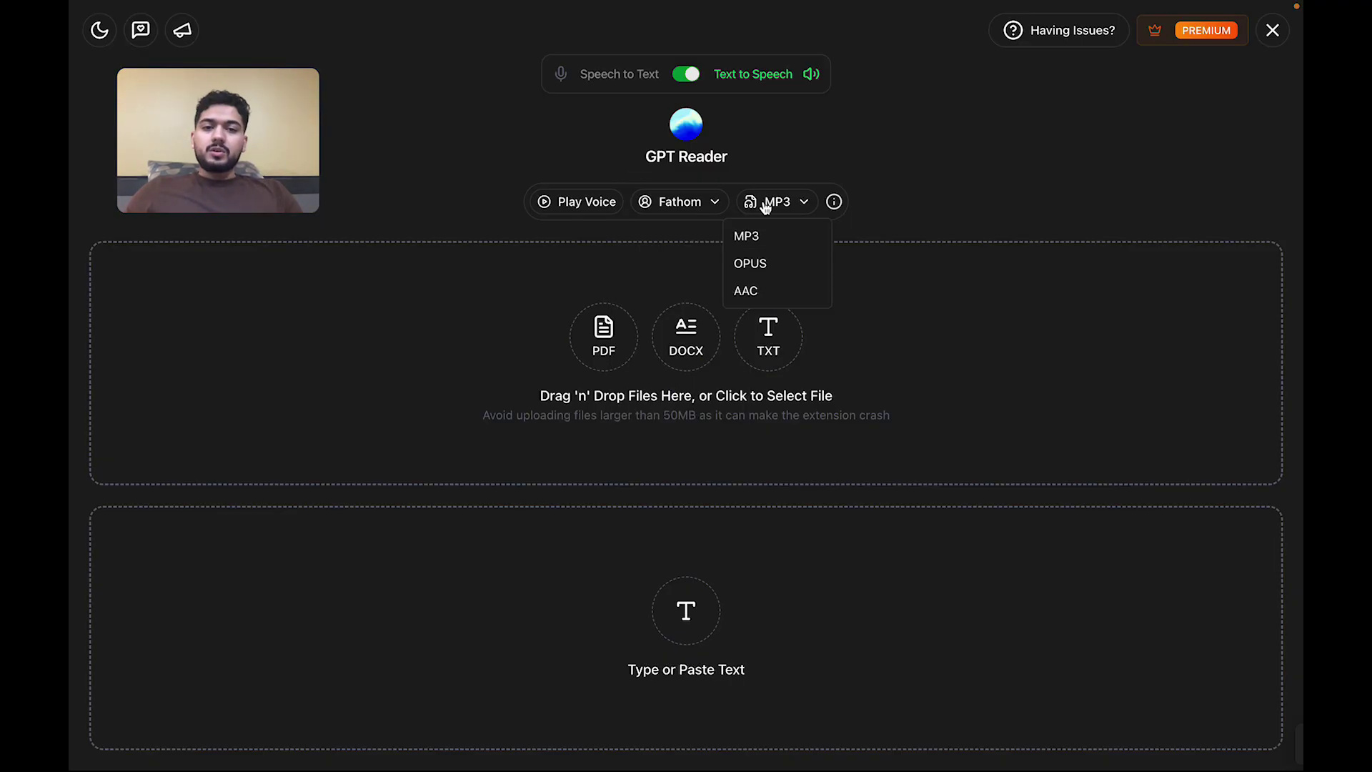
pyautogui.click(786, 230)
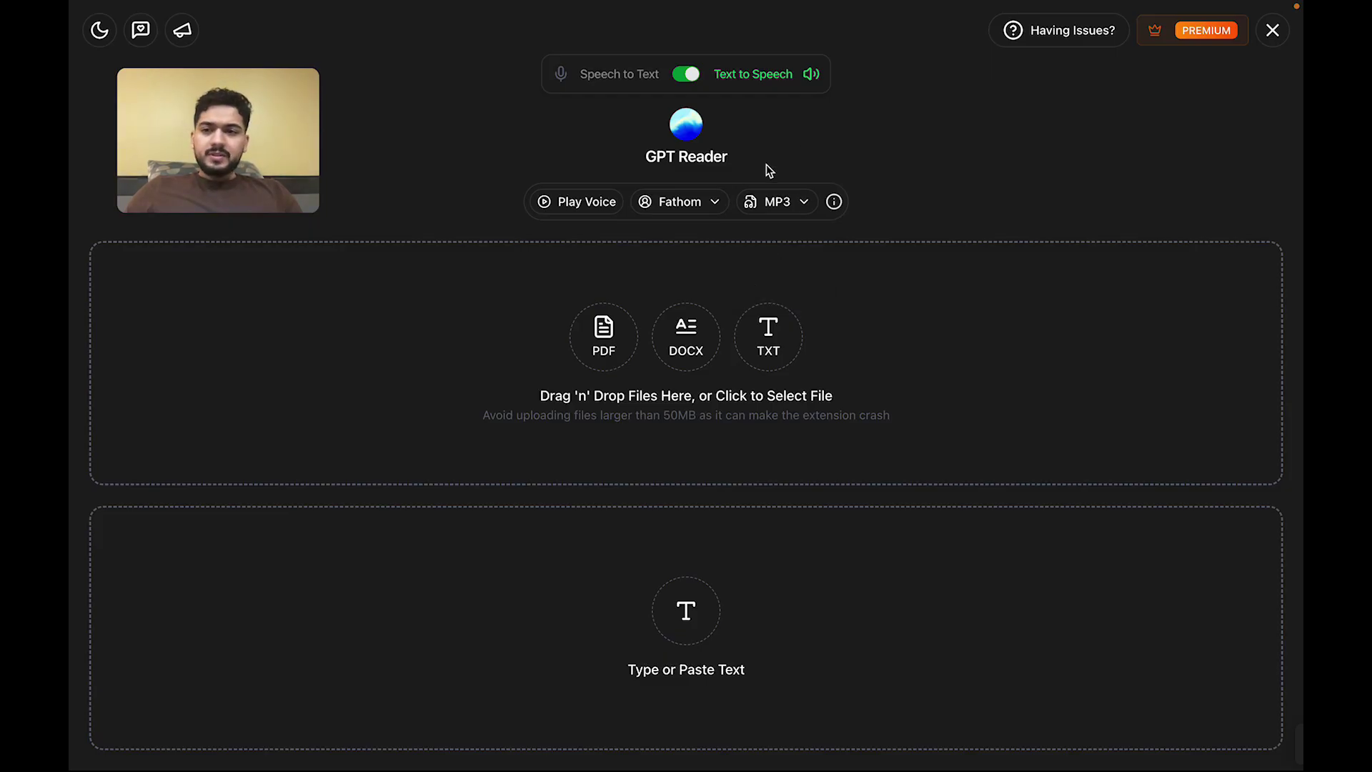
pyautogui.click(692, 201)
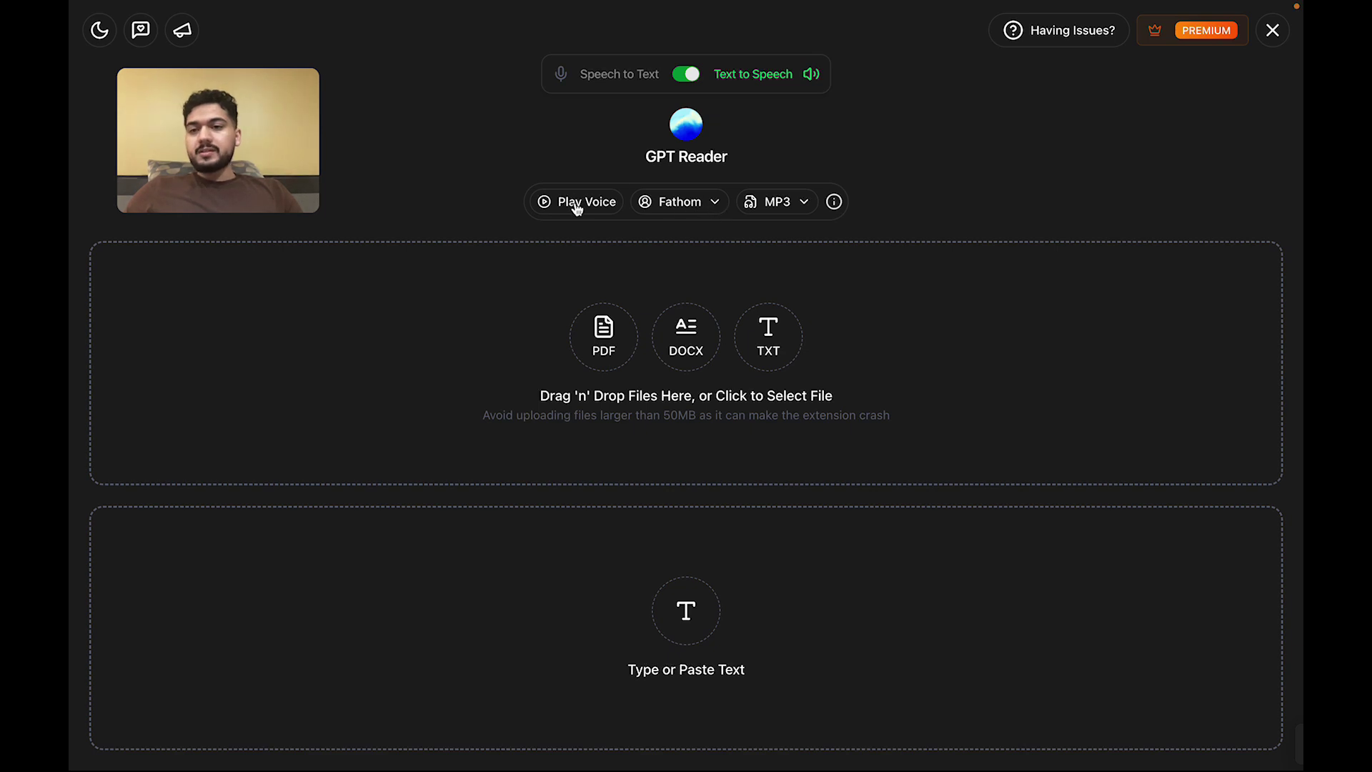
pyautogui.click(576, 204)
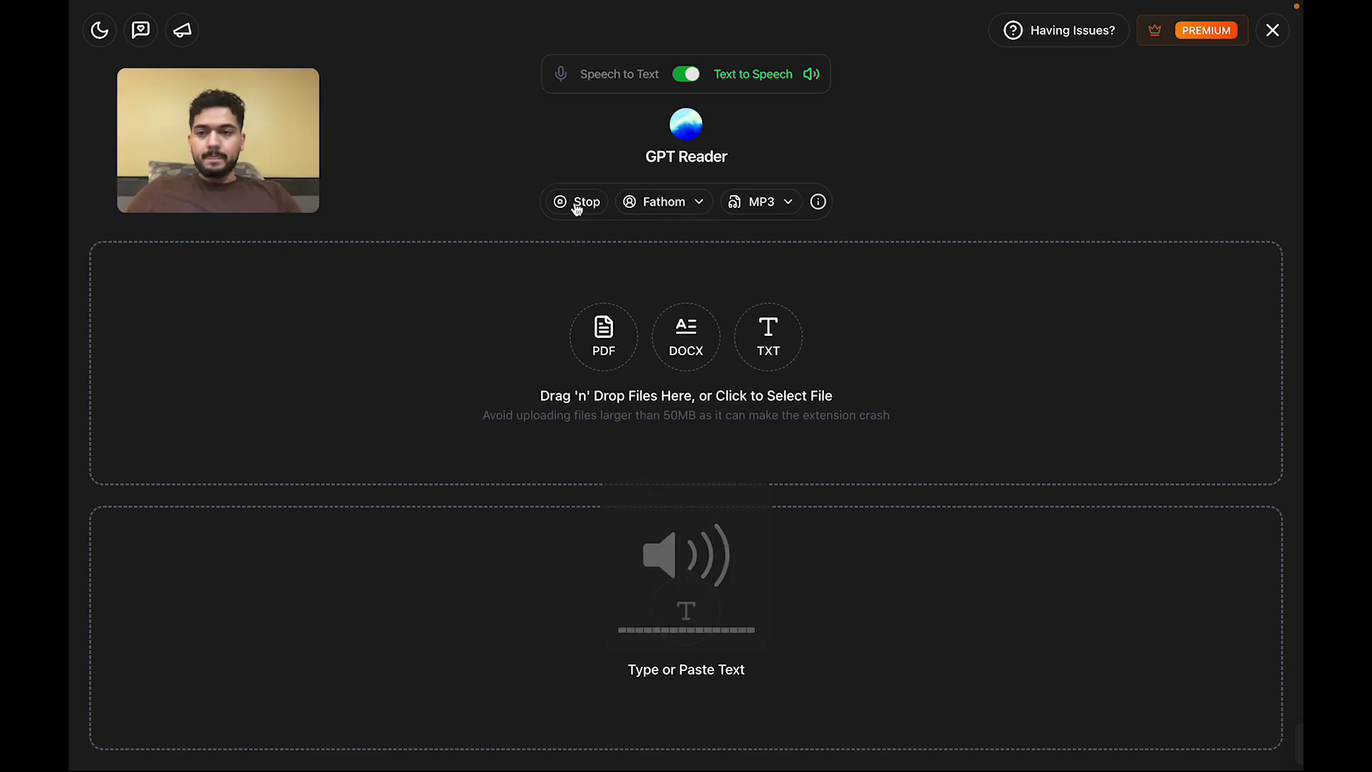
pyautogui.click(576, 204)
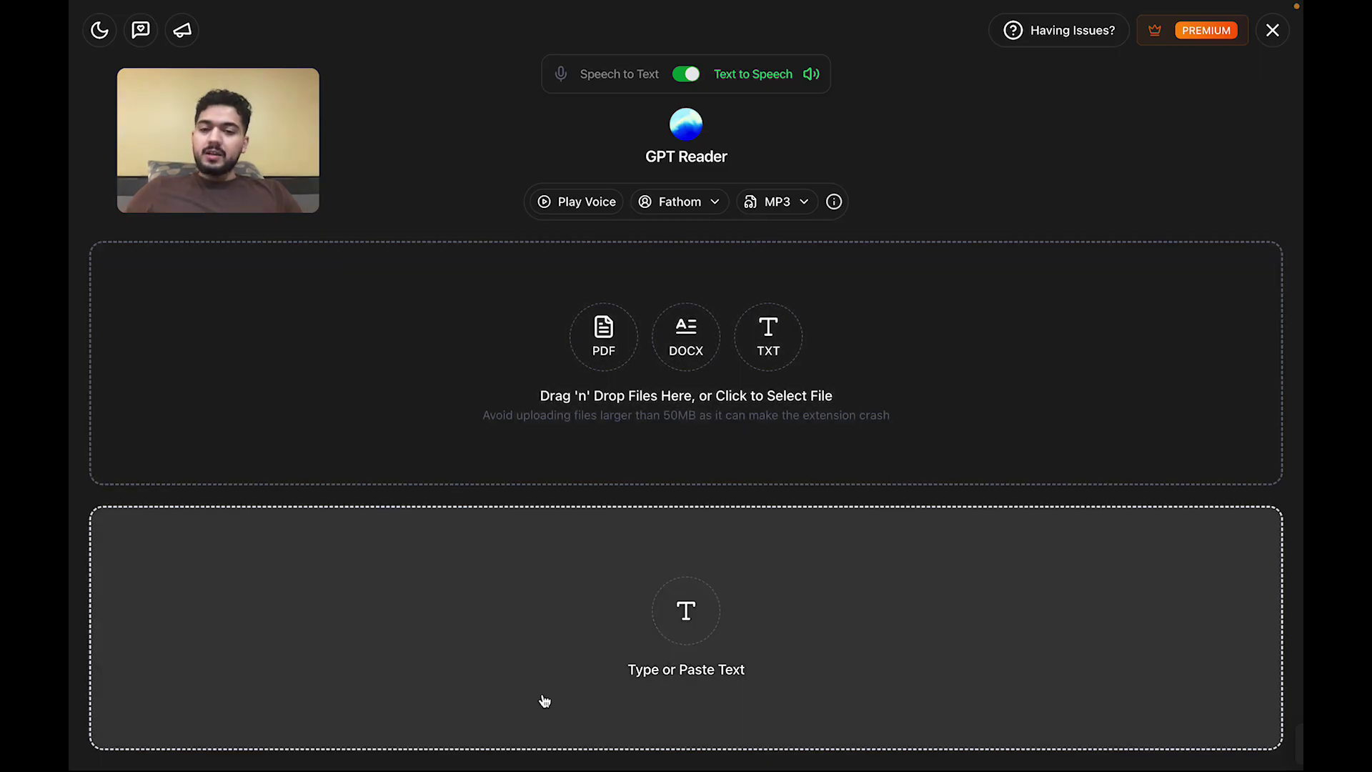
# Enter 'This is a test of how you can expect gpt reader to sound for you' and submit it.
pyautogui.click(545, 698)
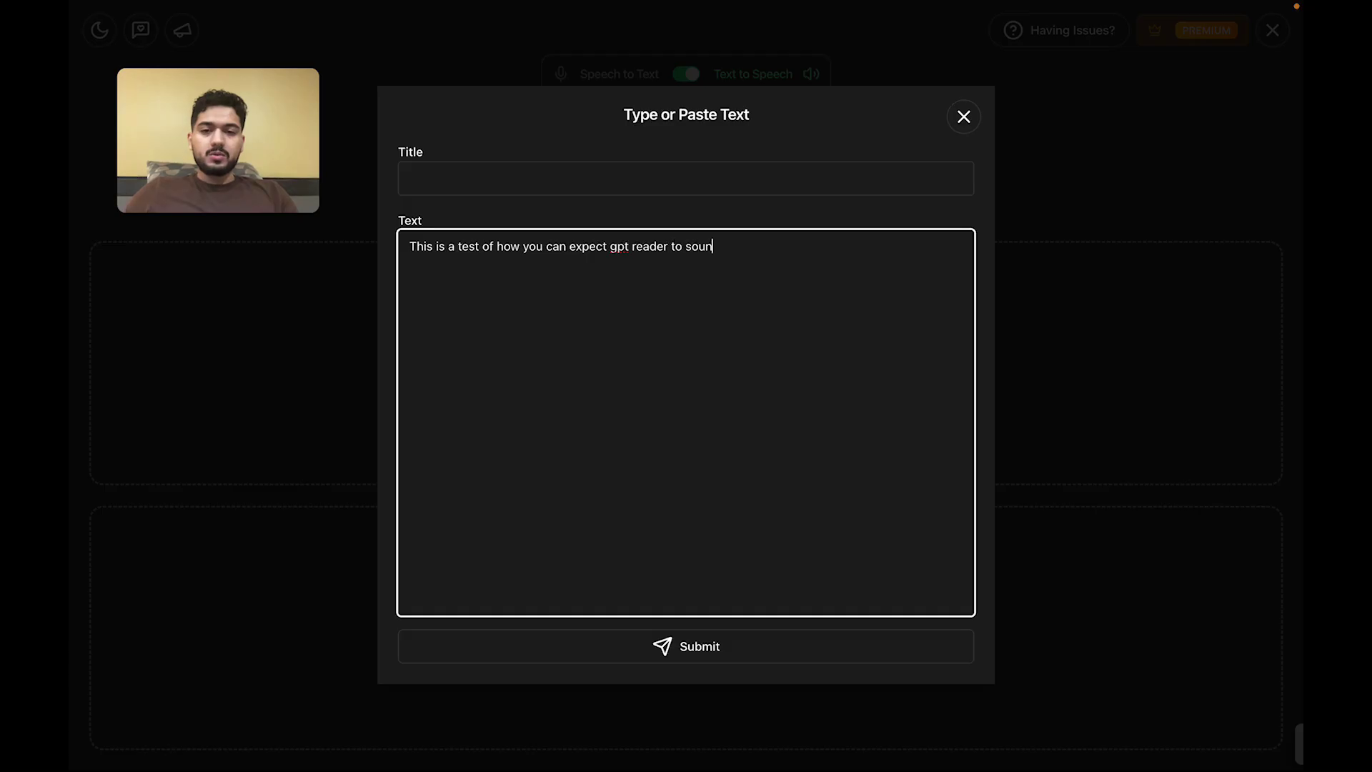
pyautogui.click(635, 664)
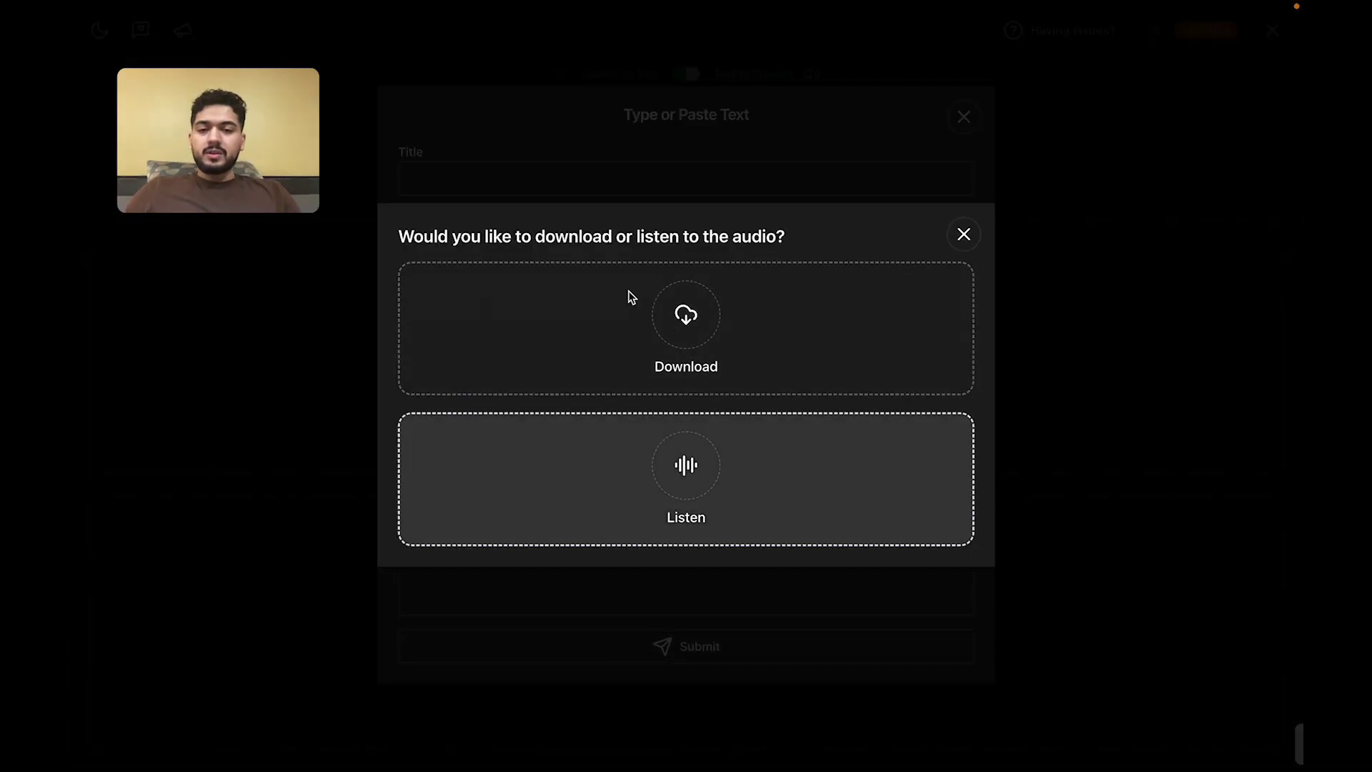
# Listen to the sentence's 3-second audio in the Untitled.txt reader view.
pyautogui.click(570, 494)
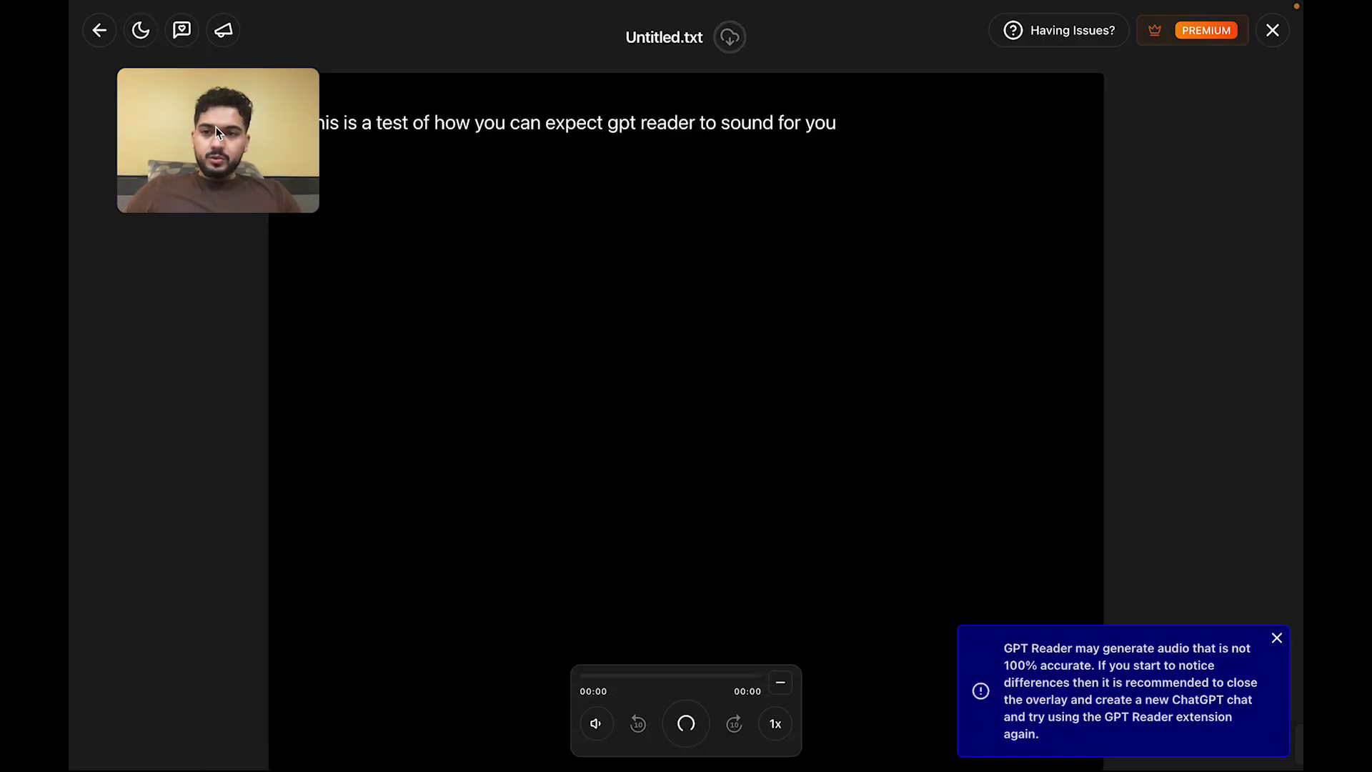
pyautogui.moveTo(244, 145); pyautogui.dragTo(229, 139)
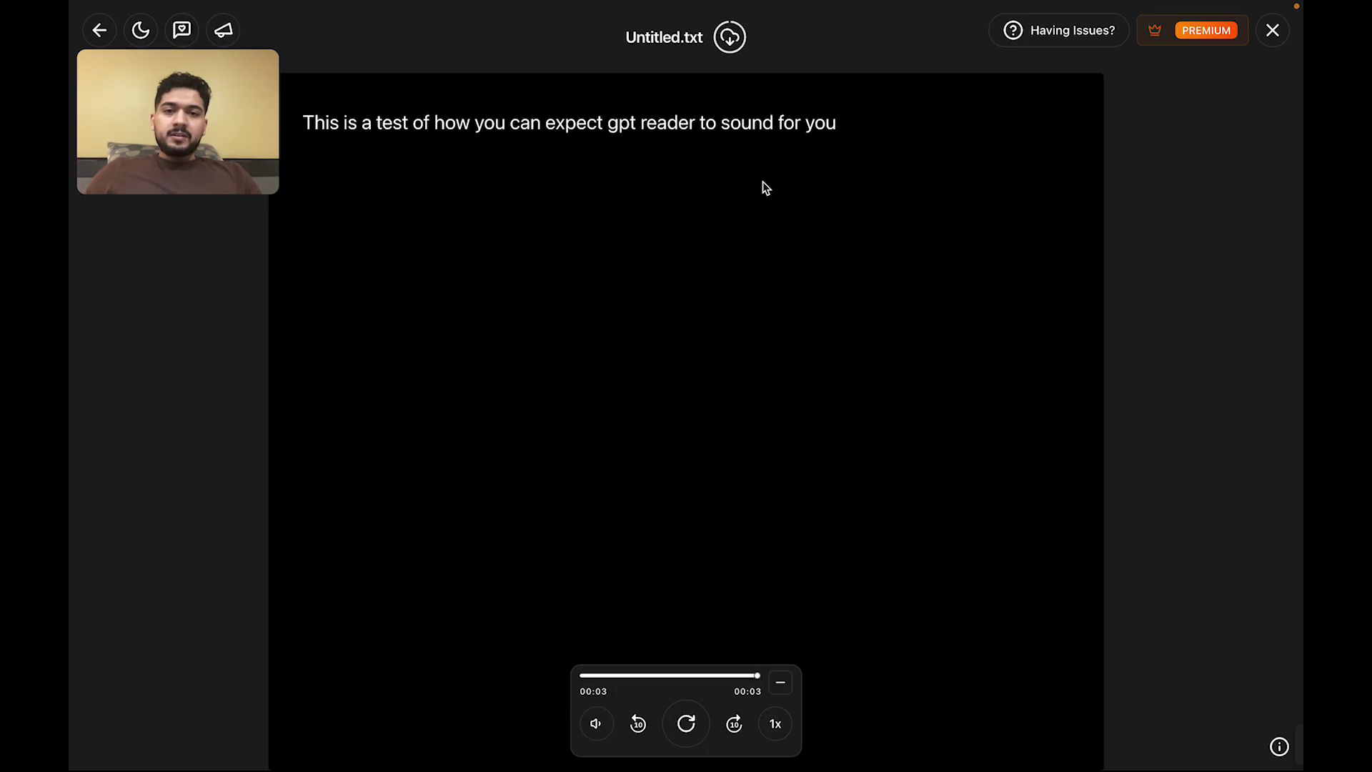
pyautogui.moveTo(323, 126); pyautogui.dragTo(873, 122)
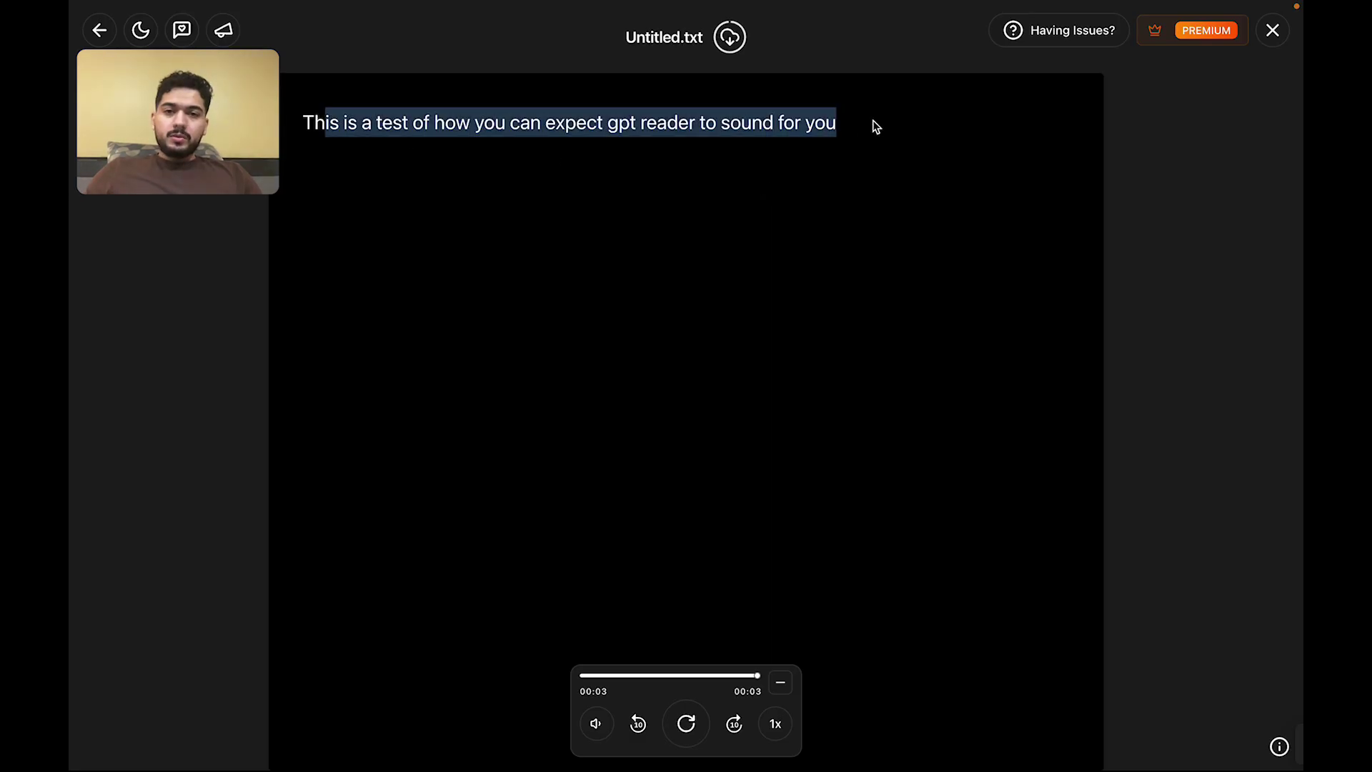
pyautogui.click(818, 91)
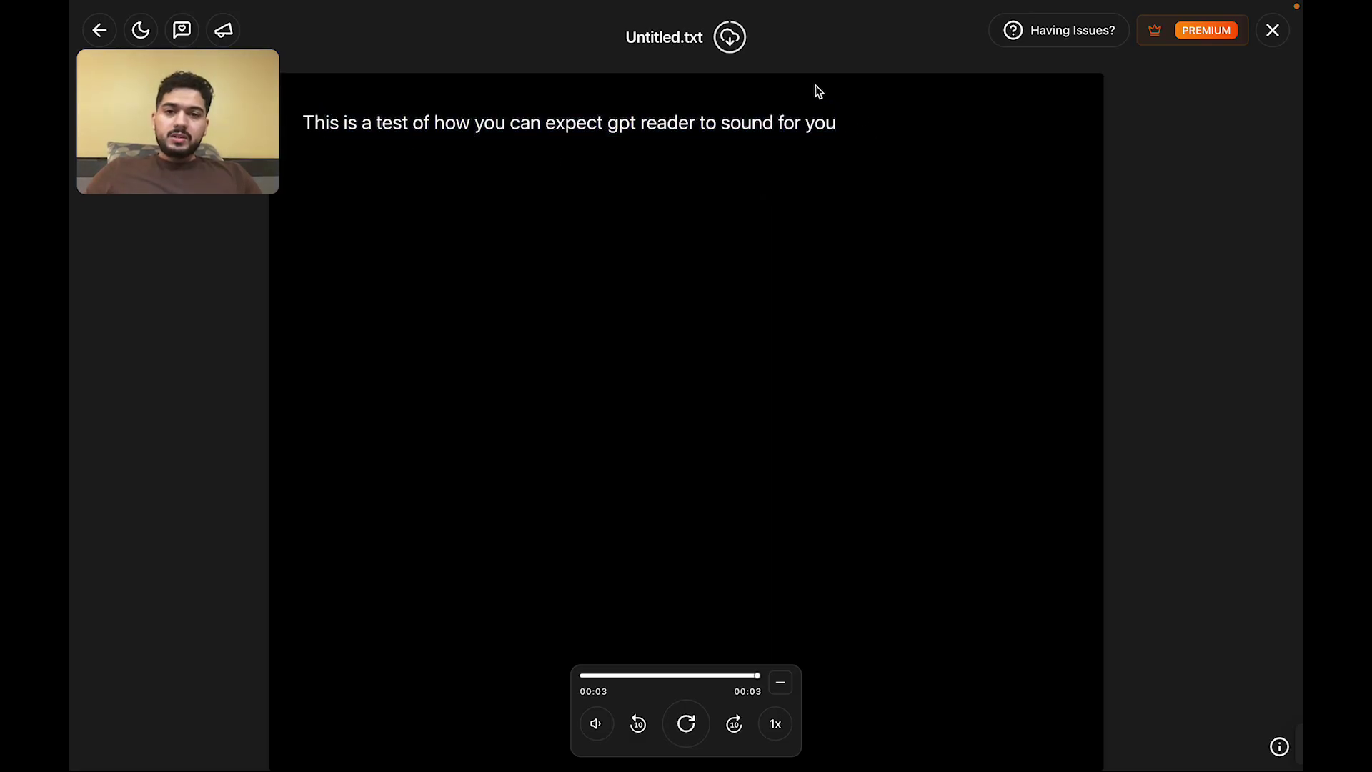
pyautogui.click(731, 43)
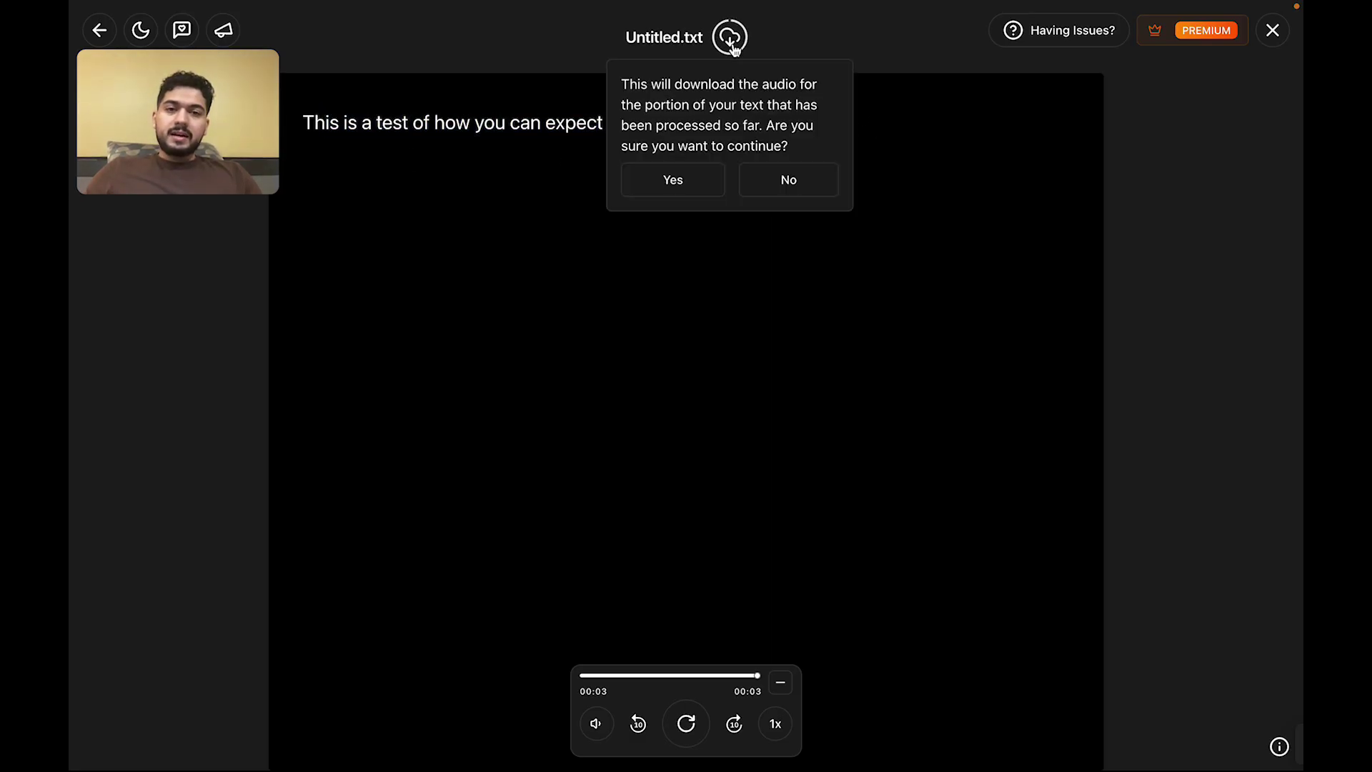
pyautogui.click(791, 183)
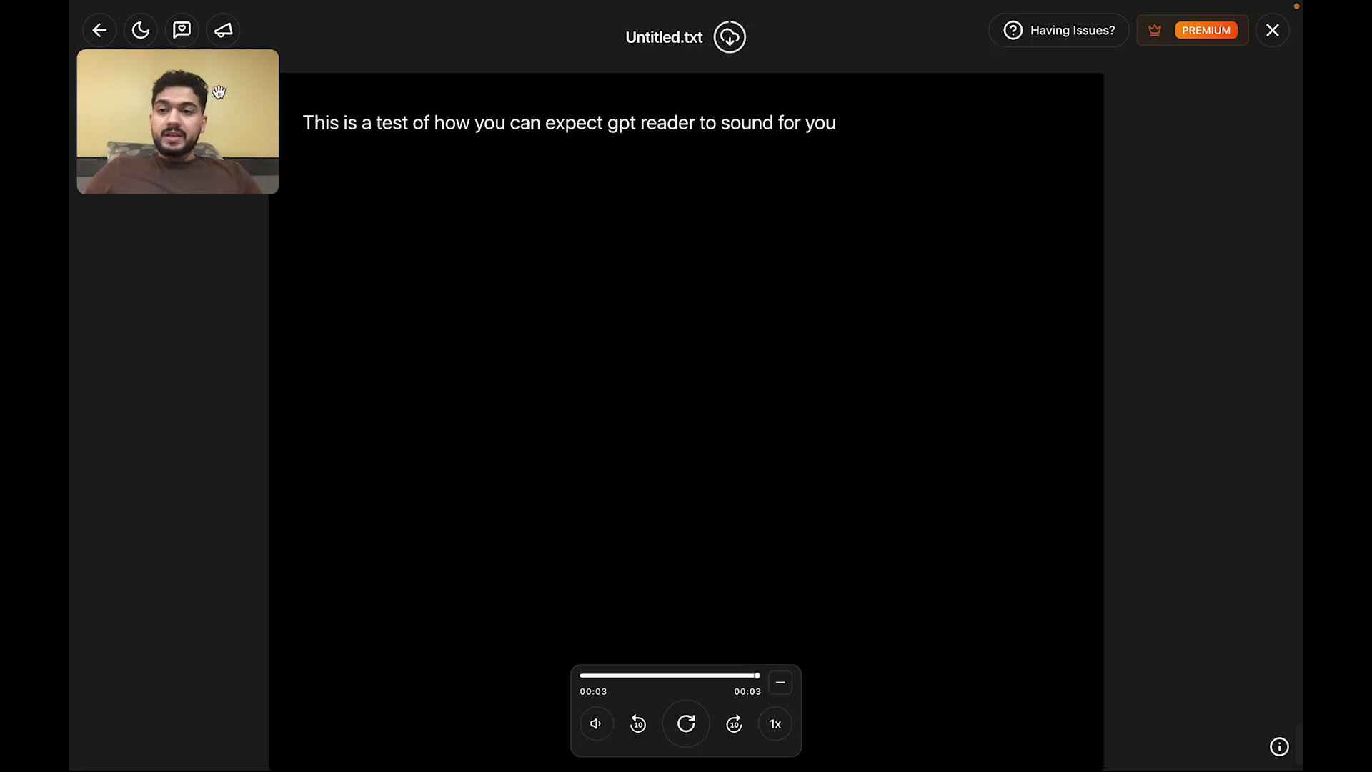
pyautogui.moveTo(219, 92); pyautogui.dragTo(619, 279)
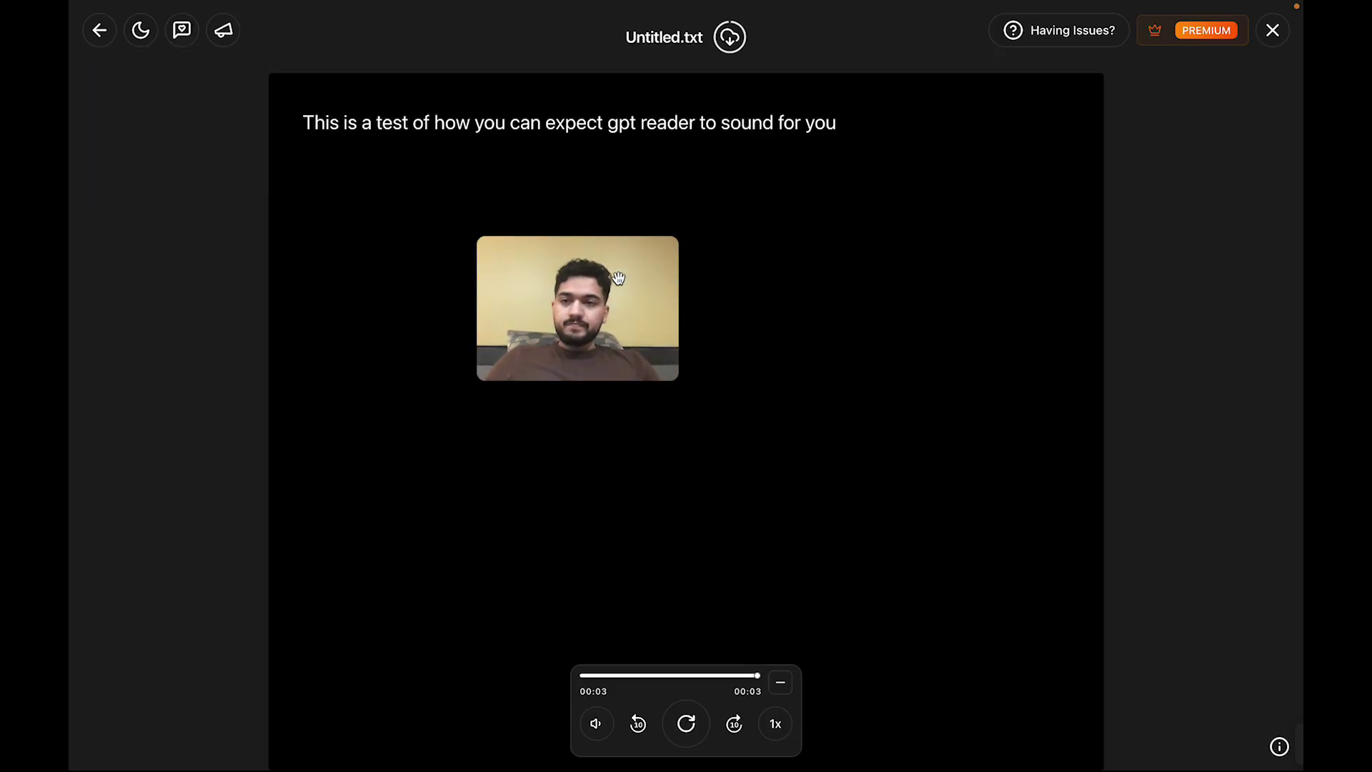
pyautogui.click(141, 38)
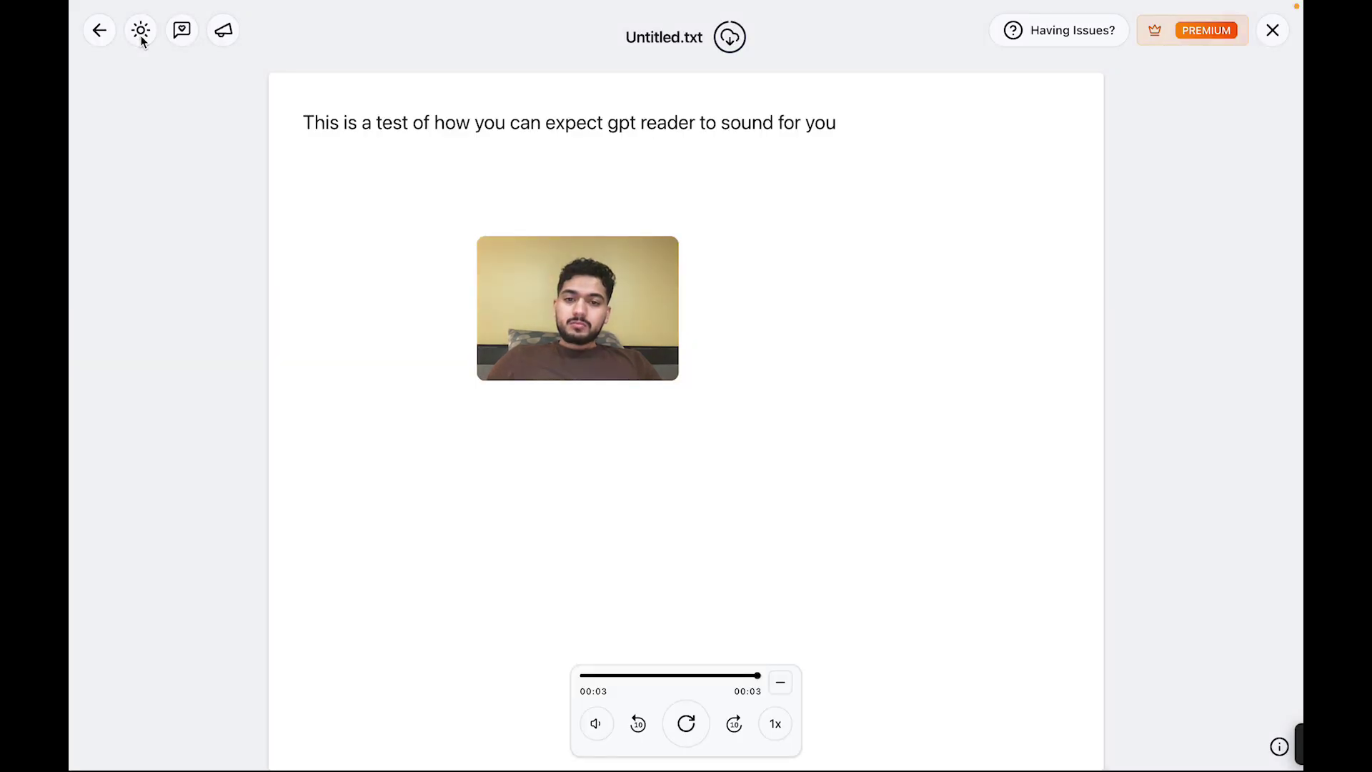
pyautogui.click(141, 37)
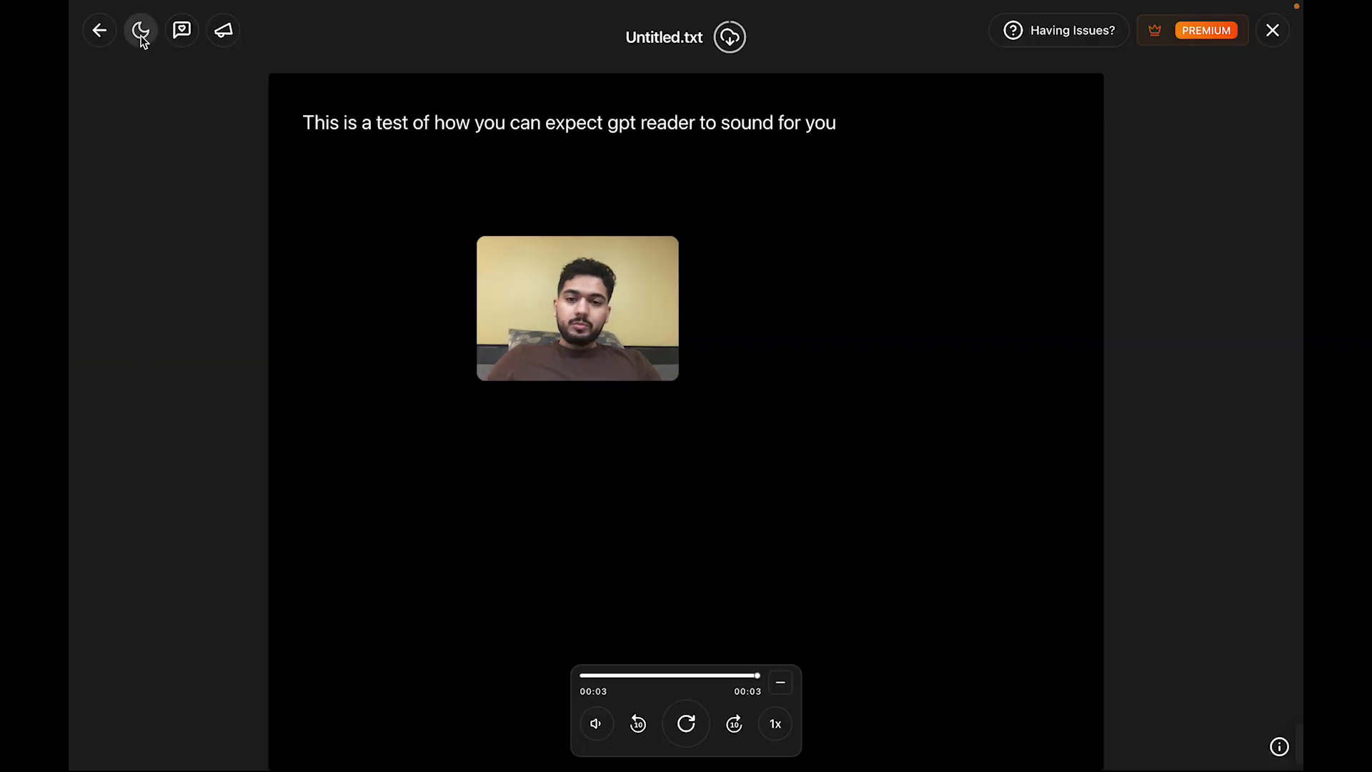
# Reload the extension, retype 'this is a test of how you can expect gpt reader to sound for you' and submit.
pyautogui.click(93, 40)
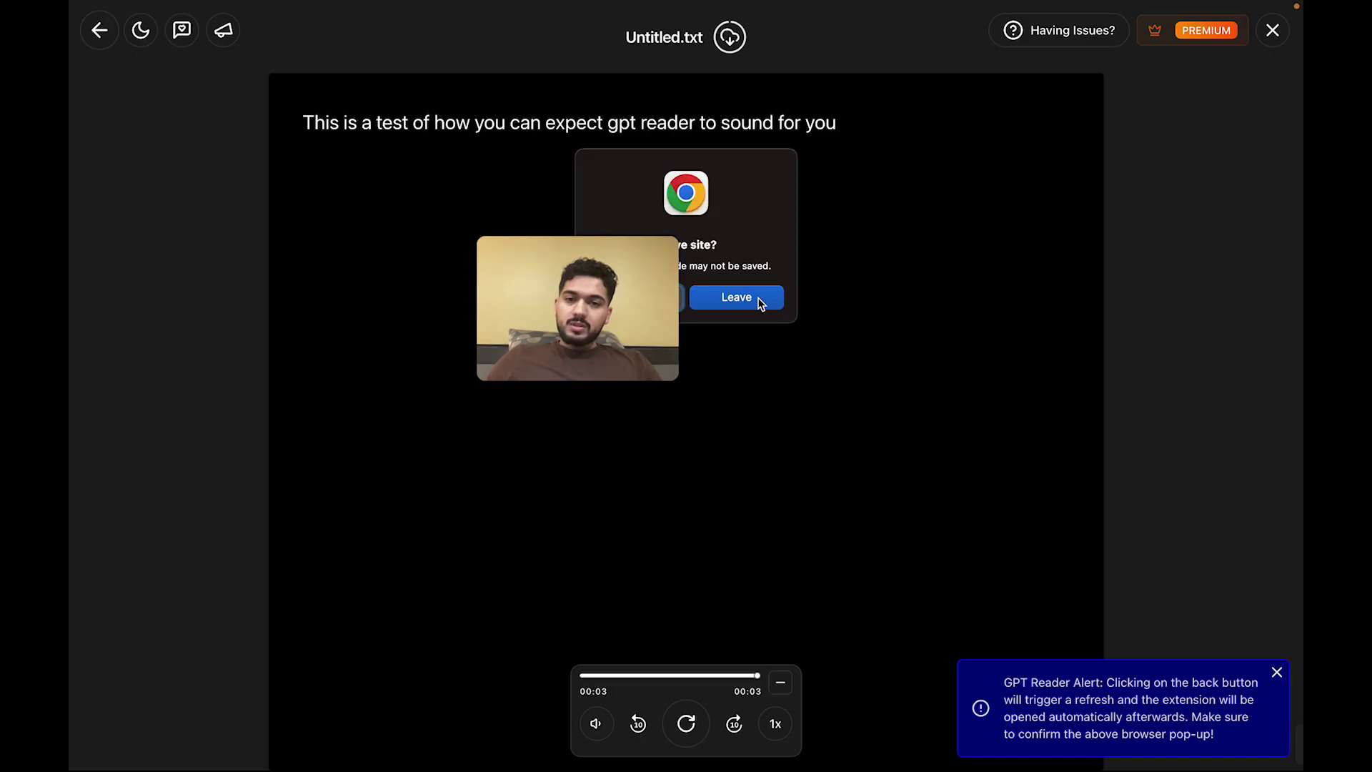
pyautogui.click(759, 303)
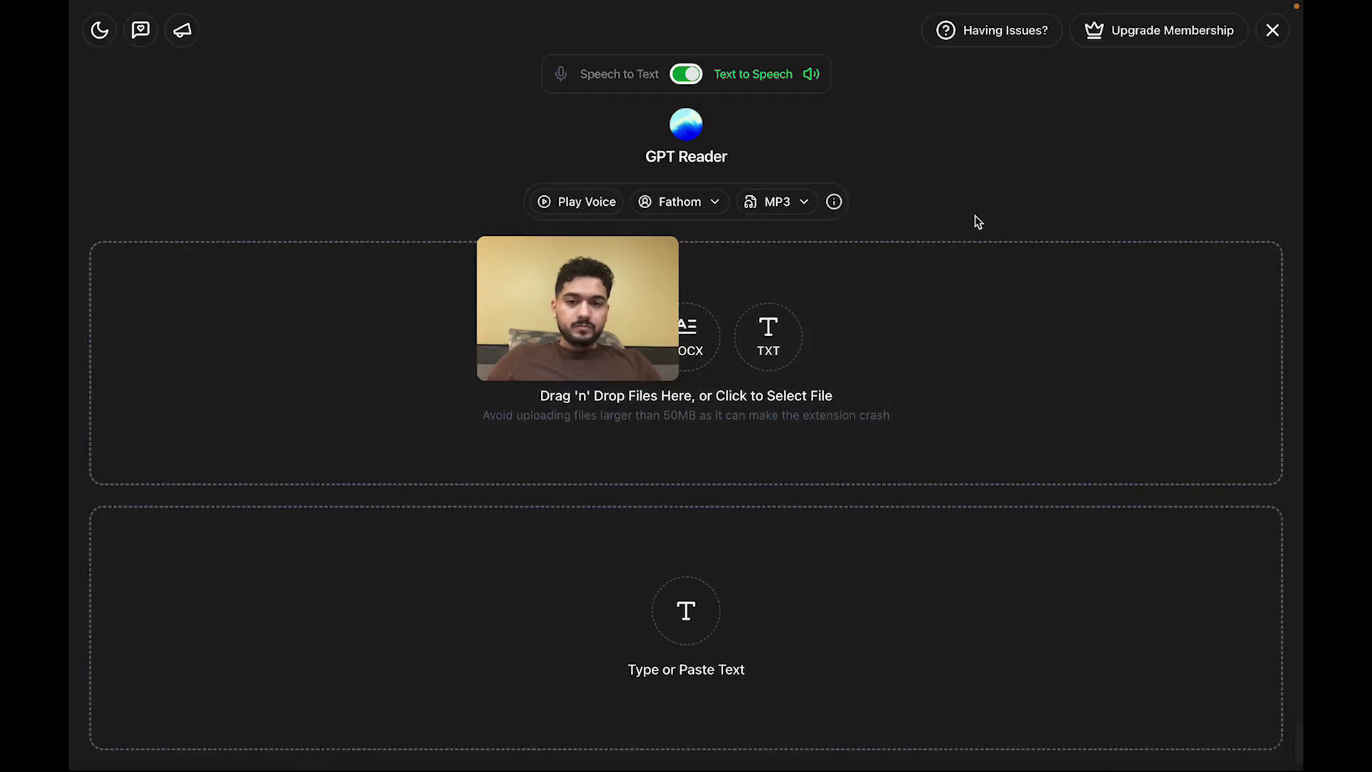
pyautogui.click(672, 658)
pyautogui.write('thi s')
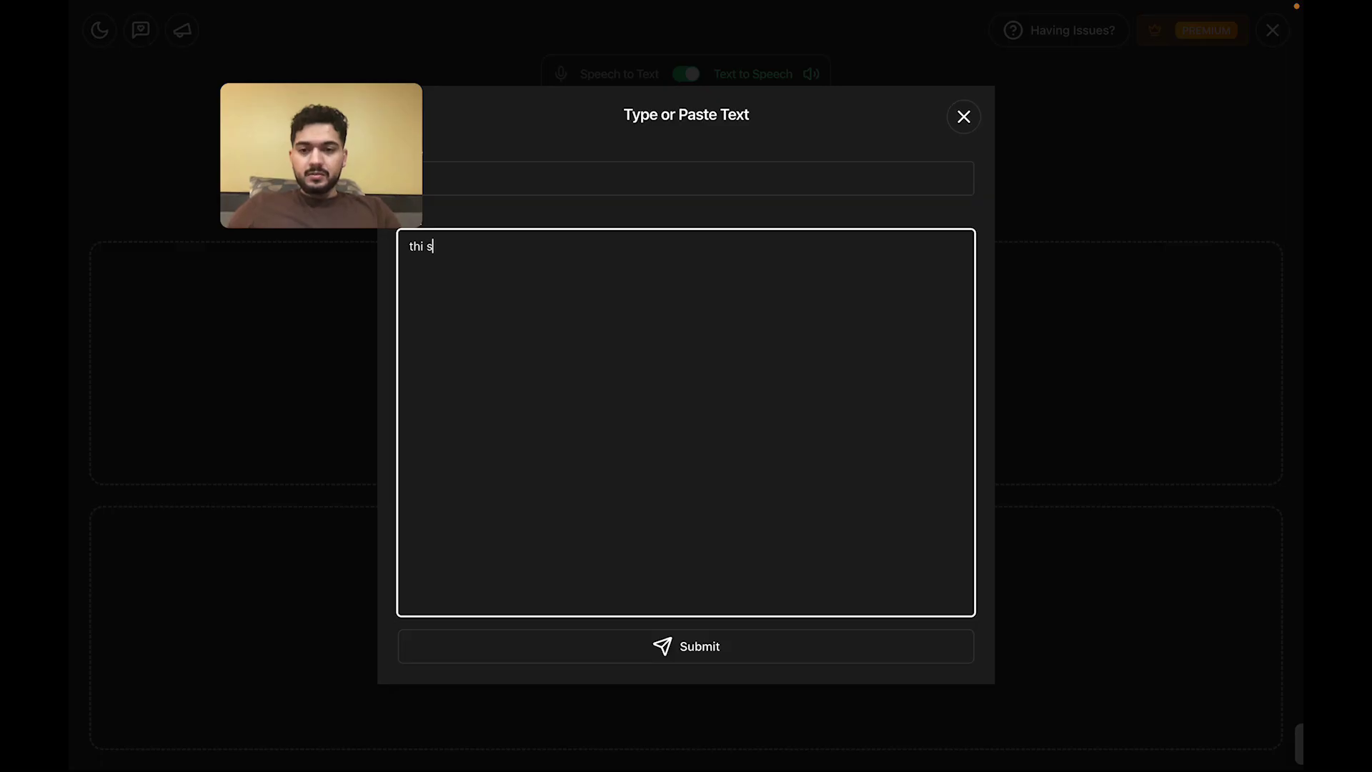
pyautogui.press('BackSpace')
pyautogui.press('BackSpace')
pyautogui.write('s is a test')
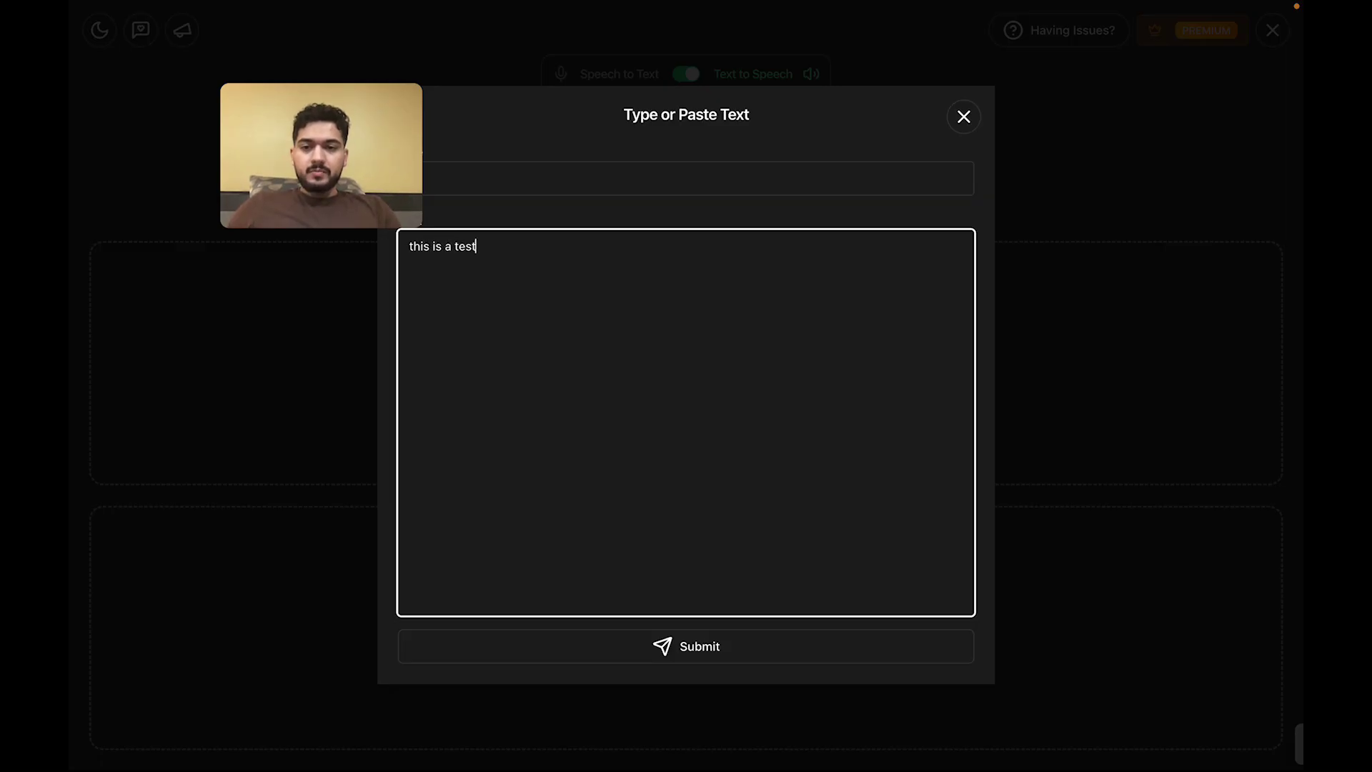
pyautogui.write(' of how you c')
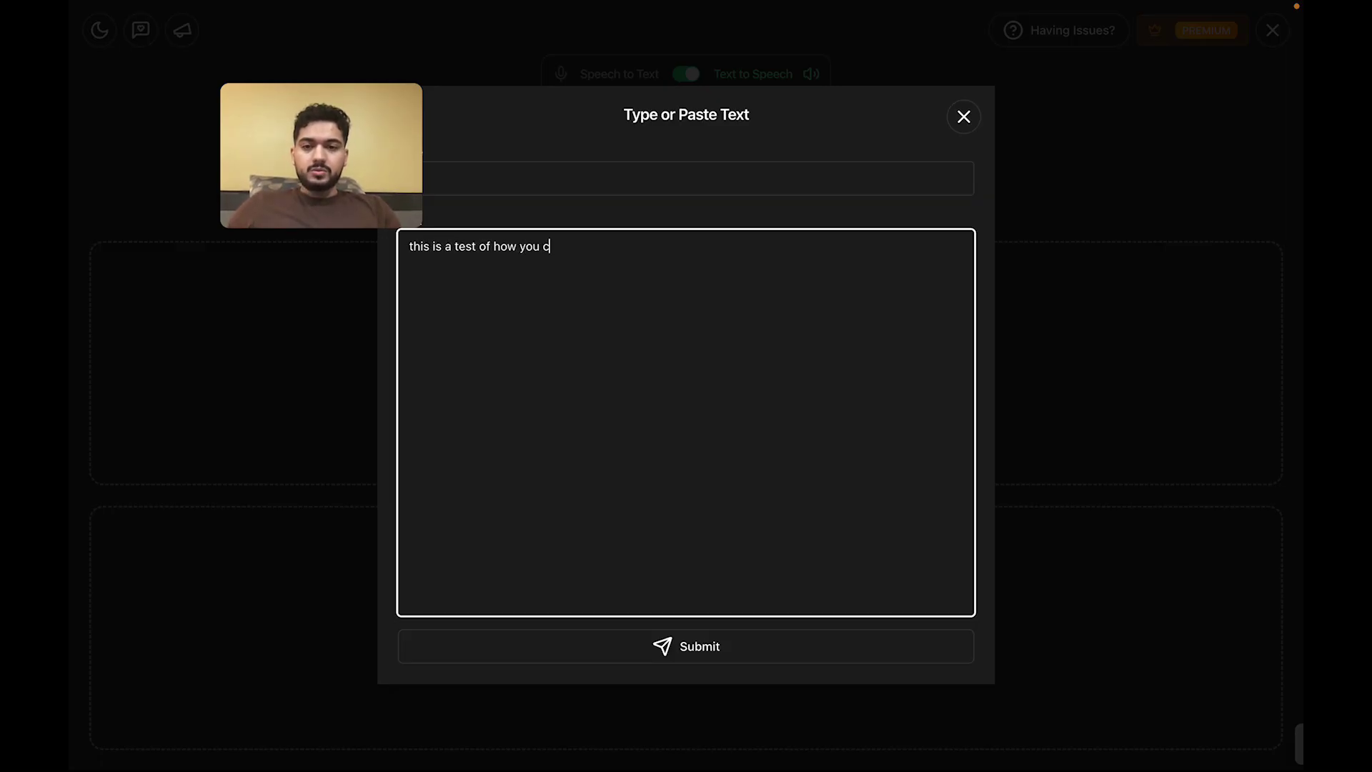
pyautogui.write('an expect to')
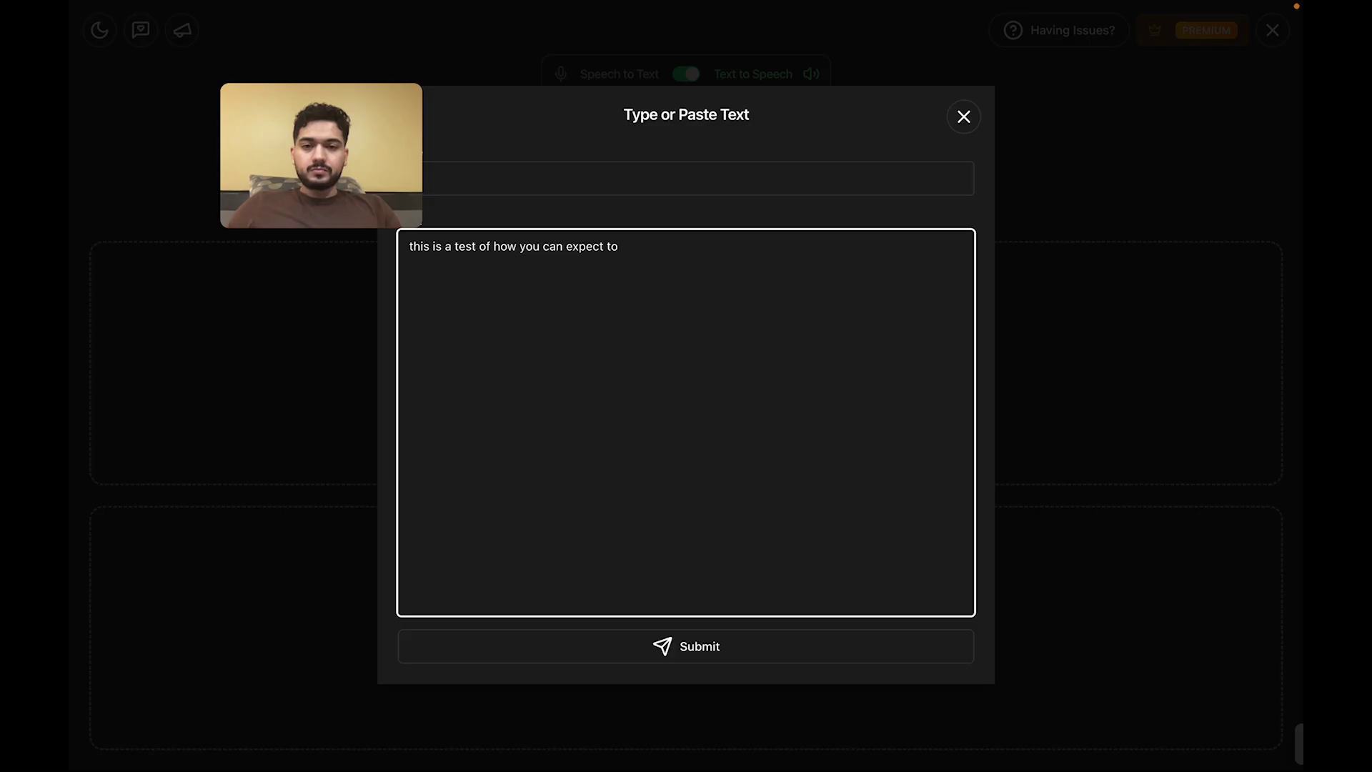
pyautogui.press('BackSpace')
pyautogui.write('gpt reader to sound for you')
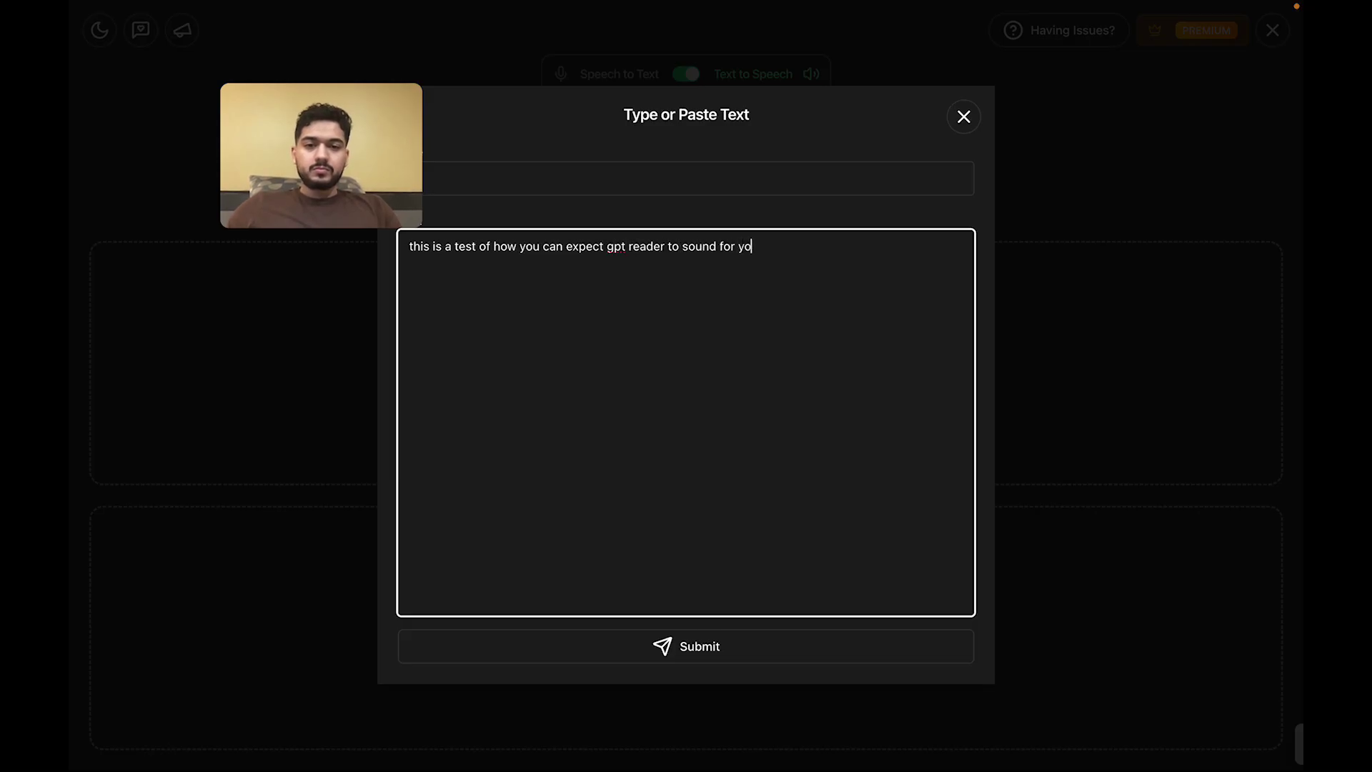
pyautogui.click(659, 647)
# Download the sentence's audio as an 80.6 KB MP3 and dismiss Chrome's downloads list.
pyautogui.click(683, 371)
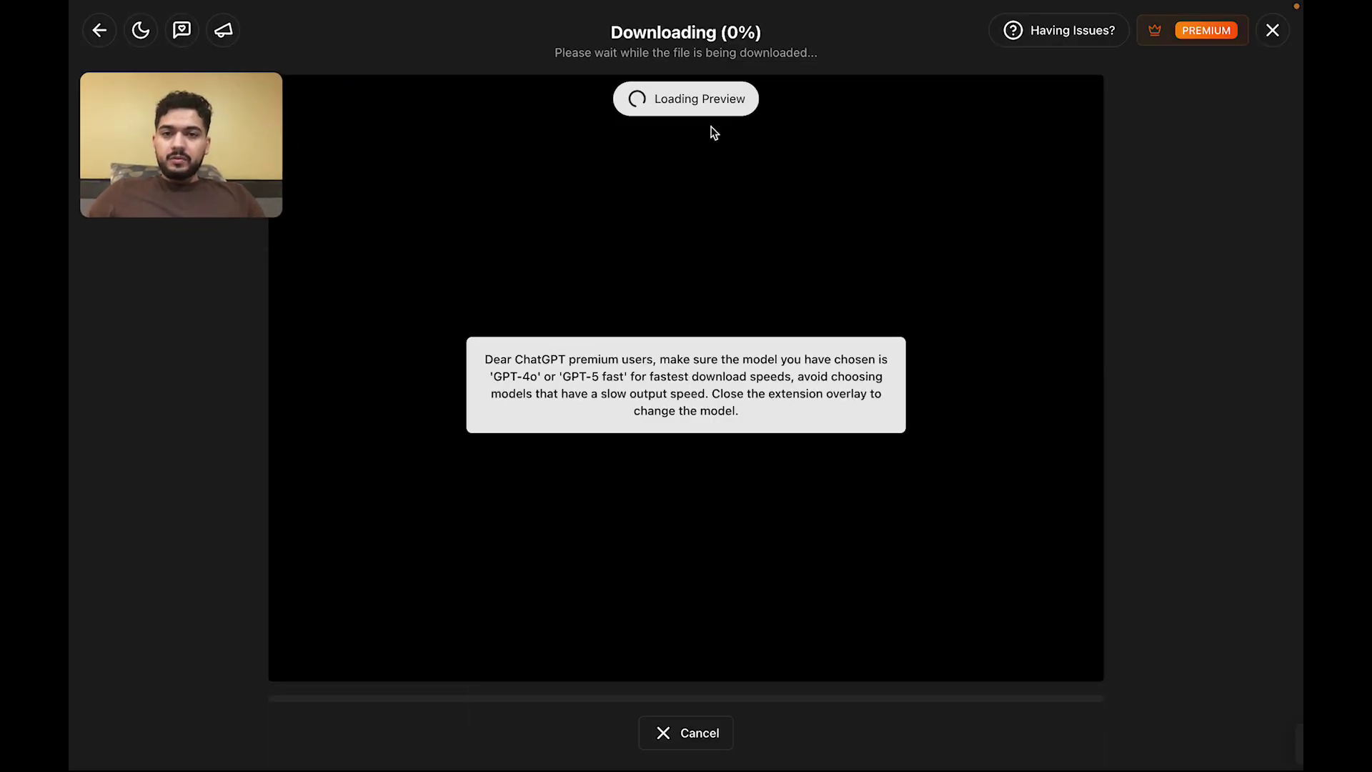
pyautogui.moveTo(632, 49); pyautogui.dragTo(806, 45)
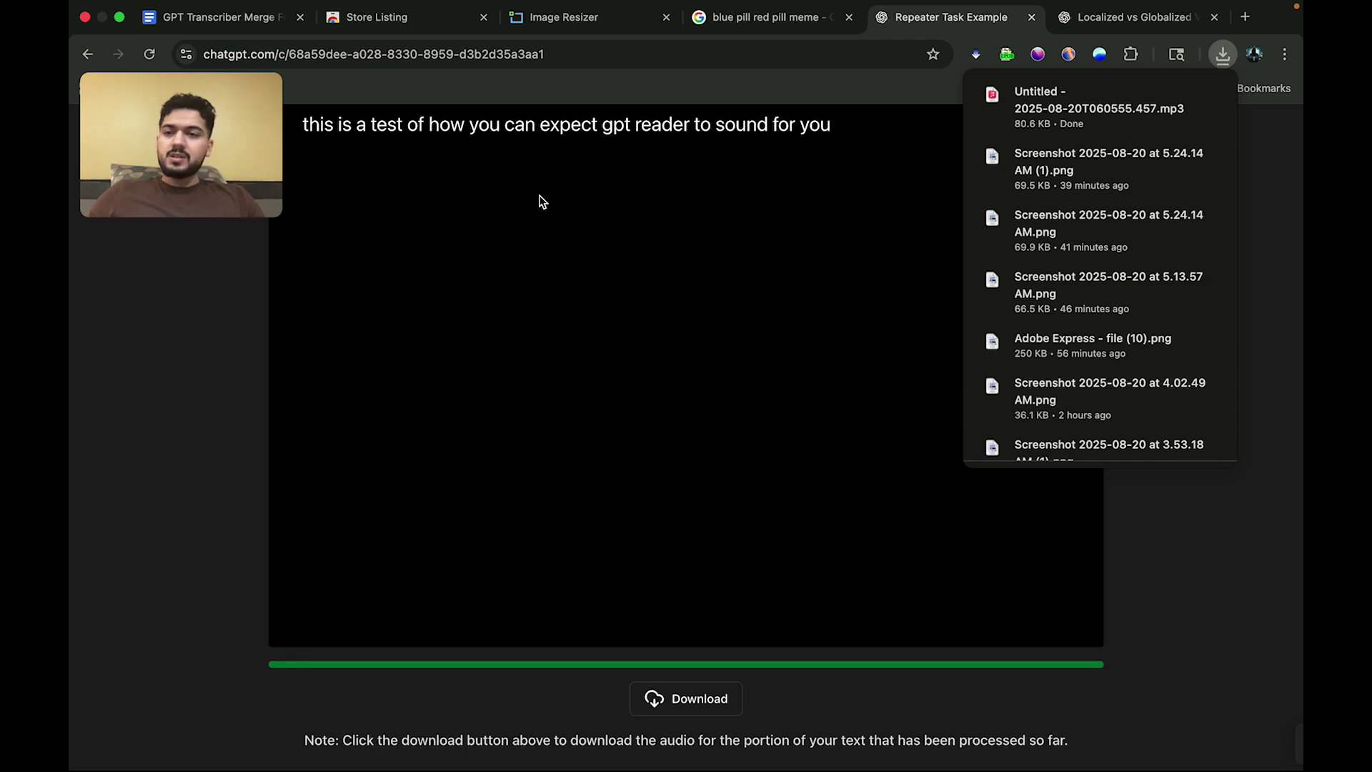
pyautogui.moveTo(412, 135); pyautogui.dragTo(822, 130)
pyautogui.click(812, 178)
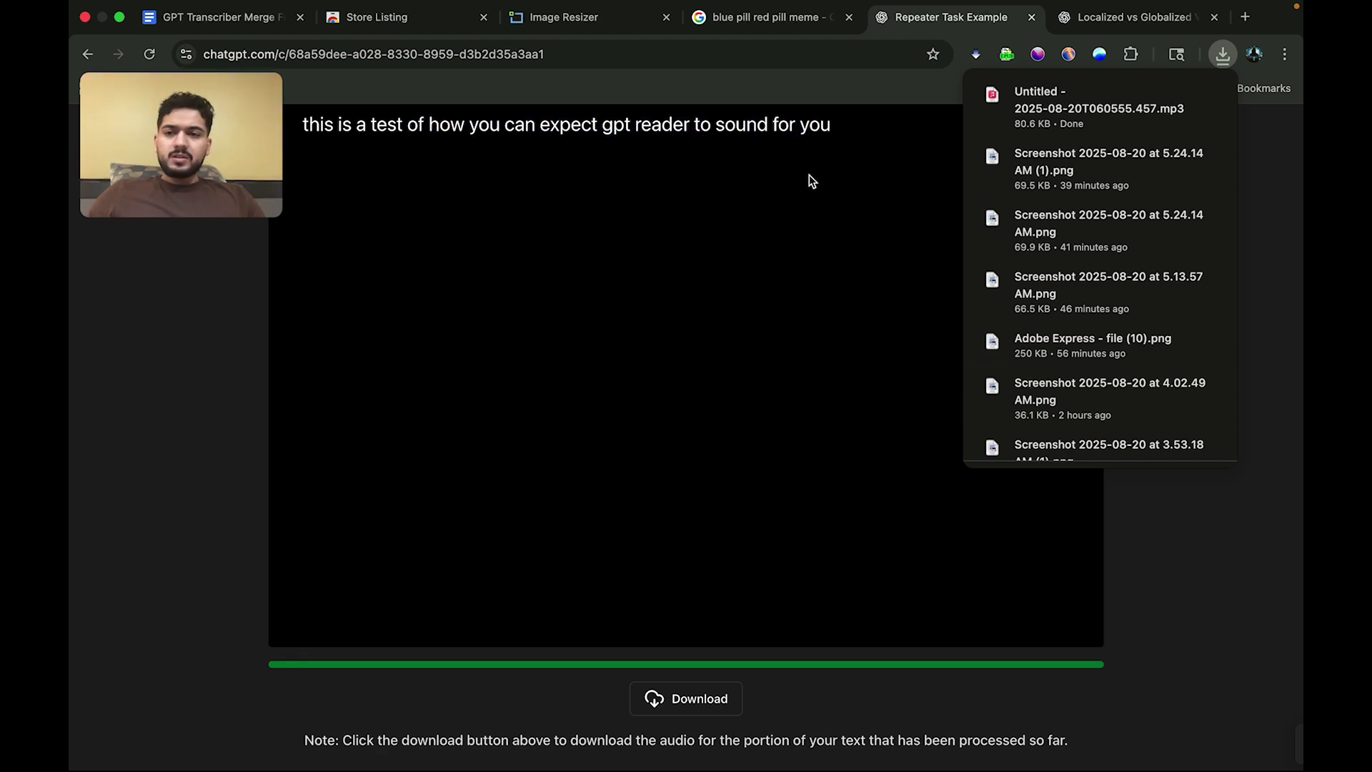
pyautogui.moveTo(1125, 114)
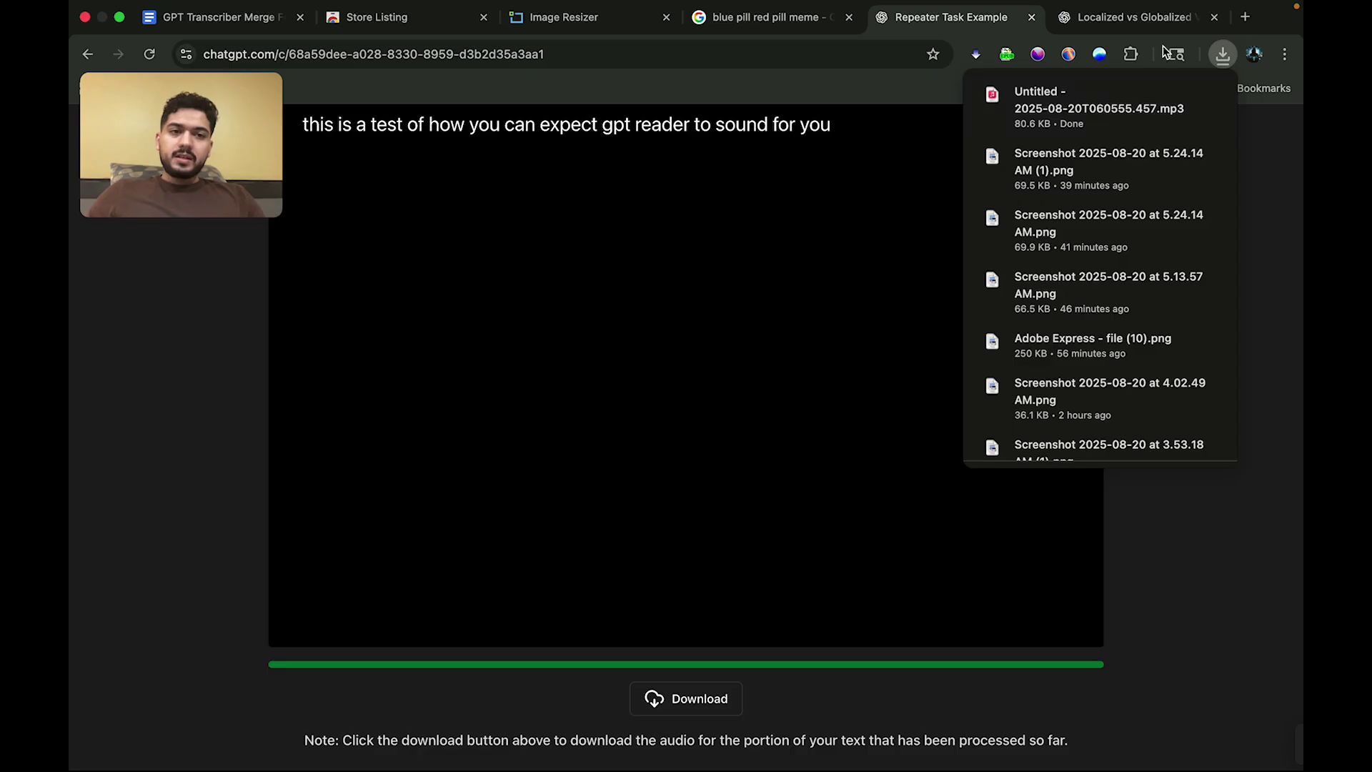
pyautogui.click(1263, 515)
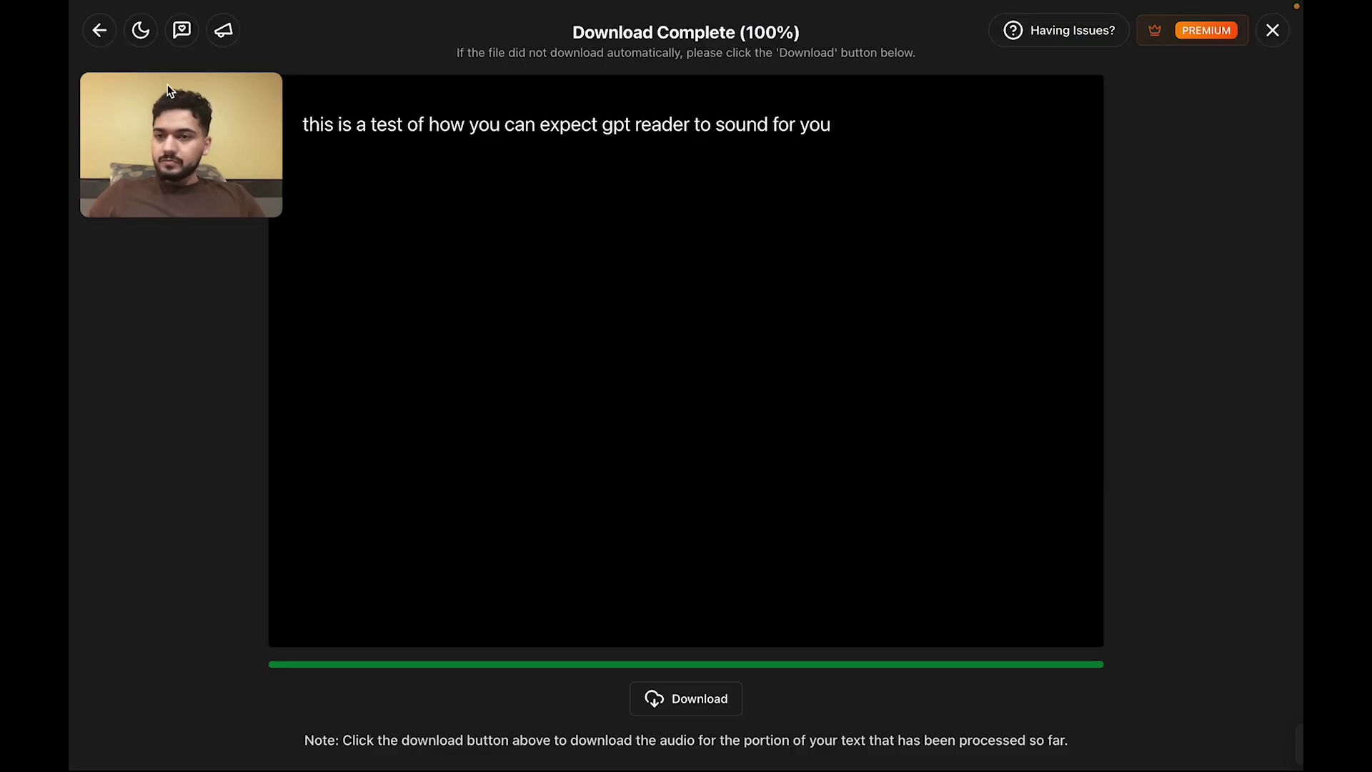
# Return to the extension's start screen, confirm Leave, and switch to GPT Transcriber Speech to Text mode.
pyautogui.click(98, 40)
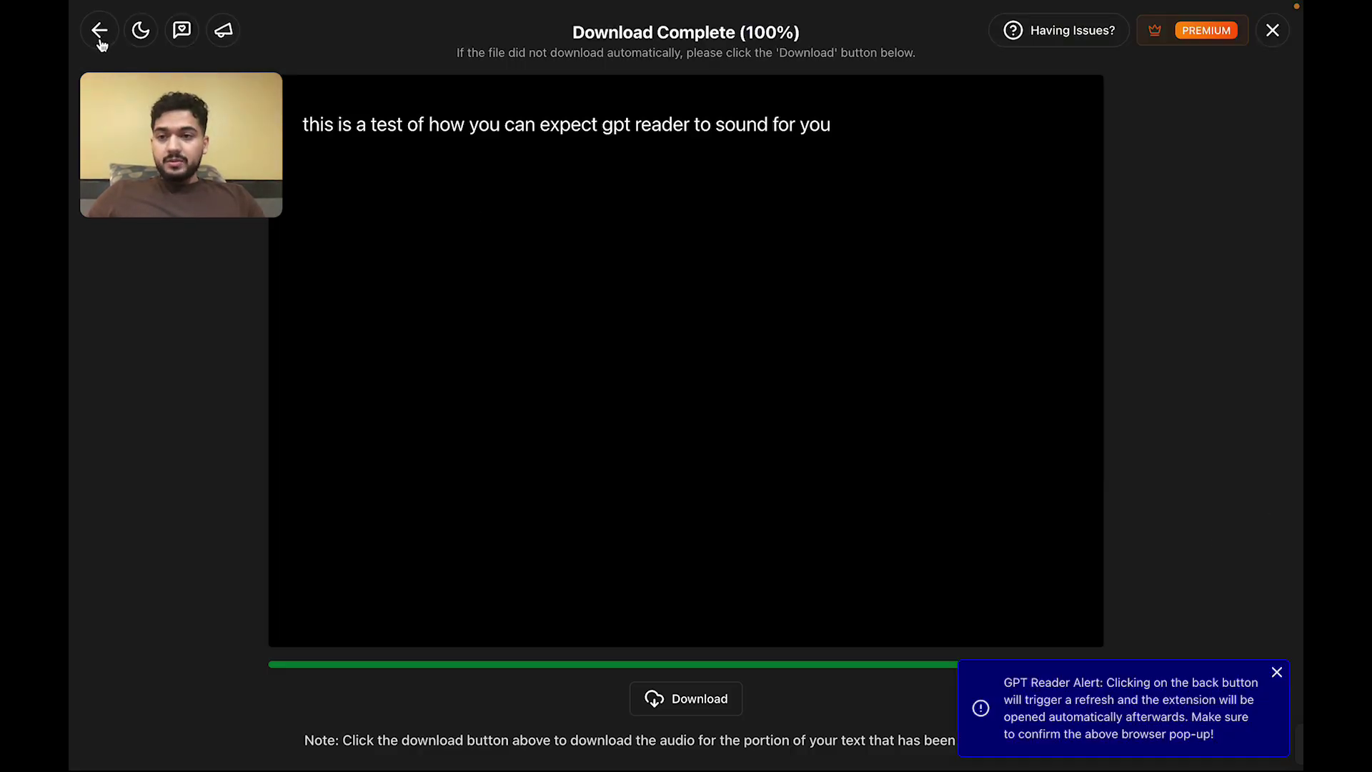
pyautogui.click(748, 306)
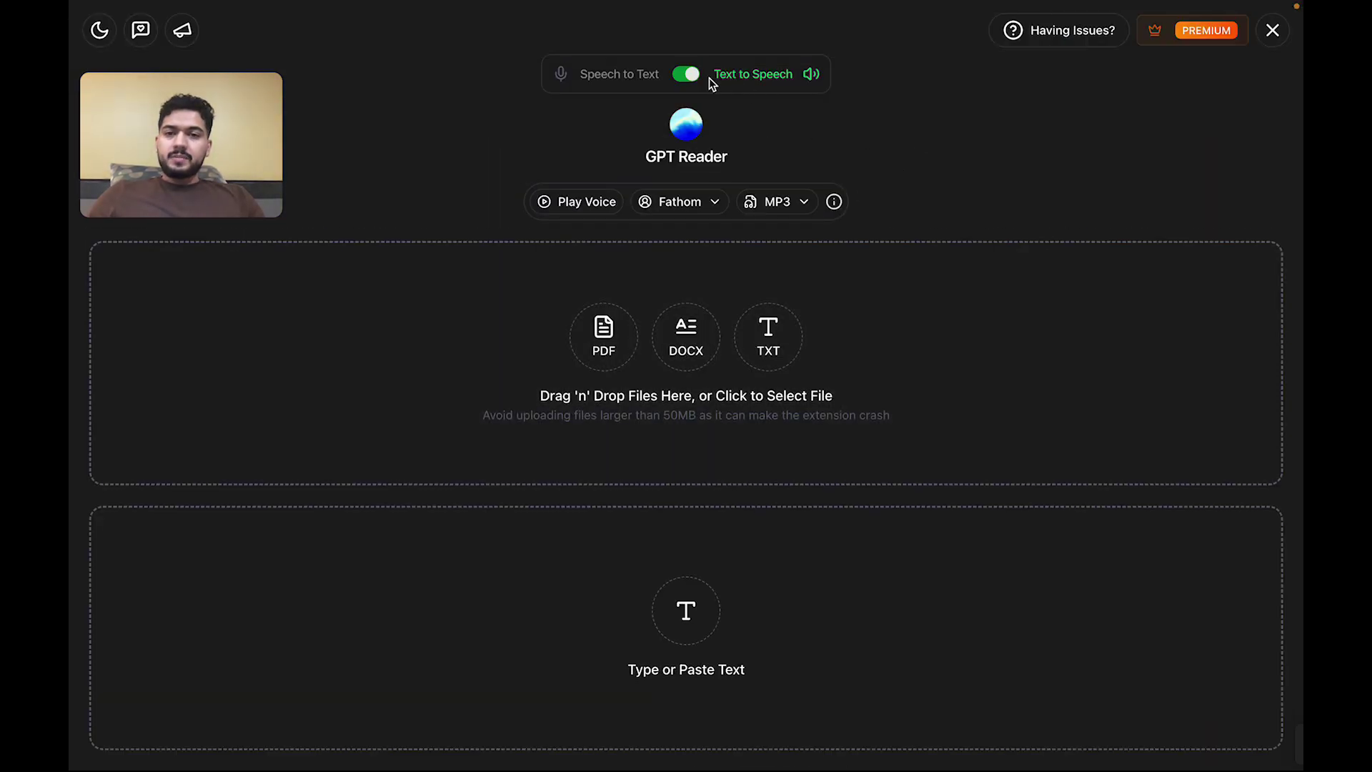
pyautogui.click(689, 76)
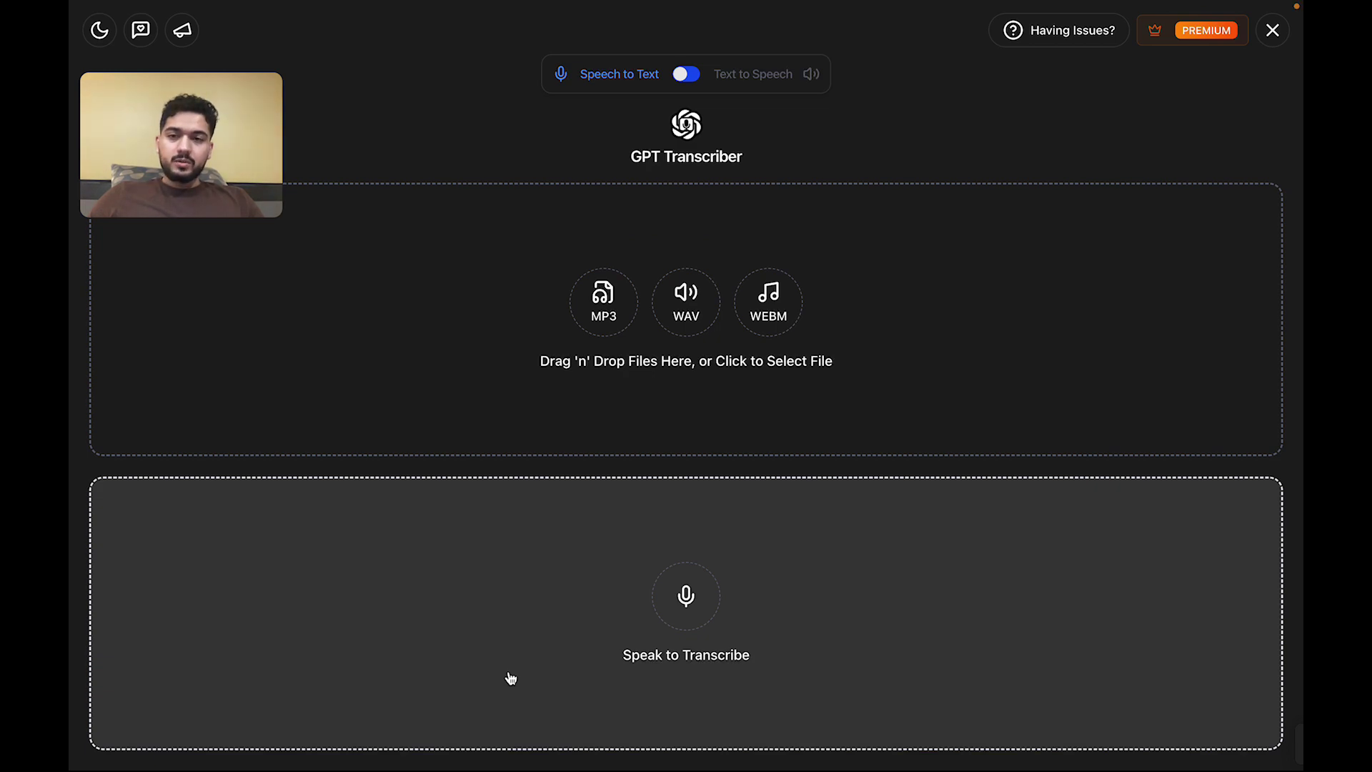
# Record live speech transcribed as 'This is a test of how you can expect this extension to work for you.'.
pyautogui.click(510, 677)
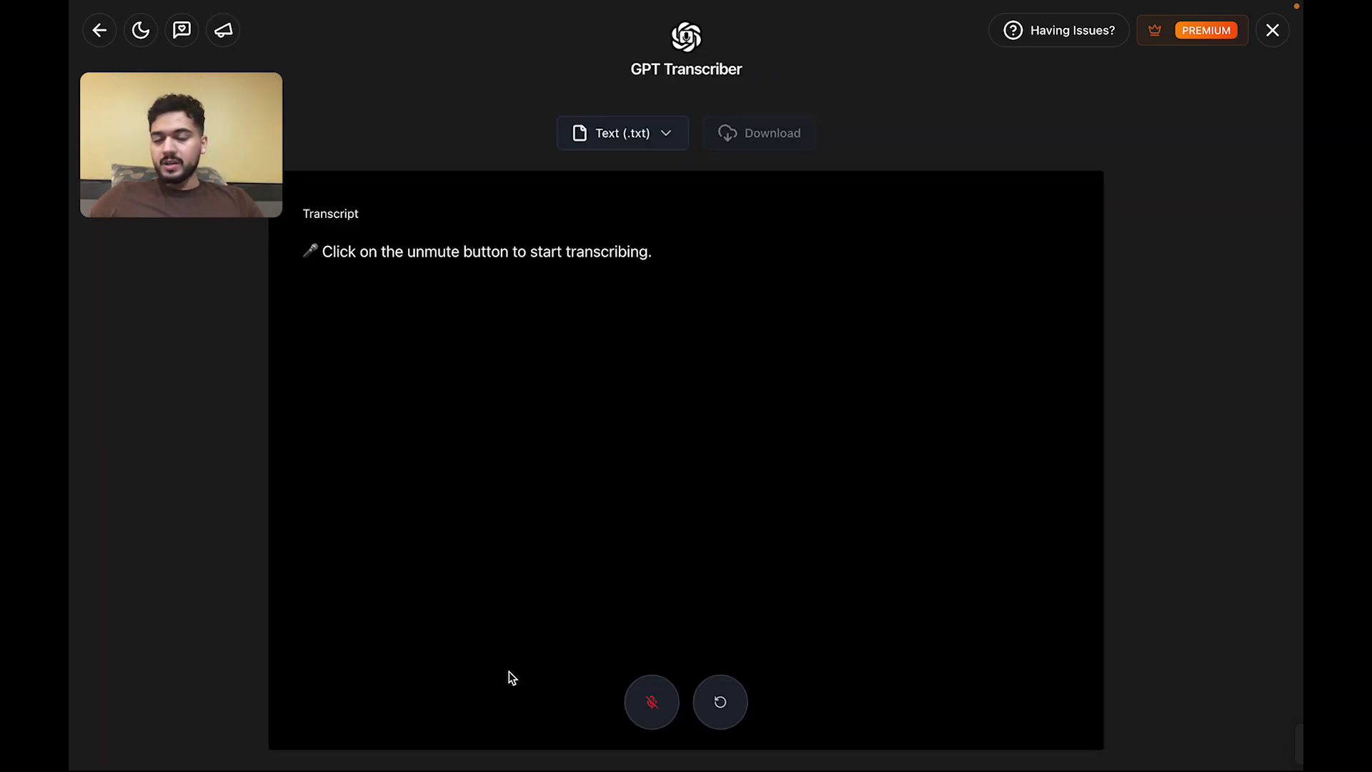
pyautogui.click(652, 700)
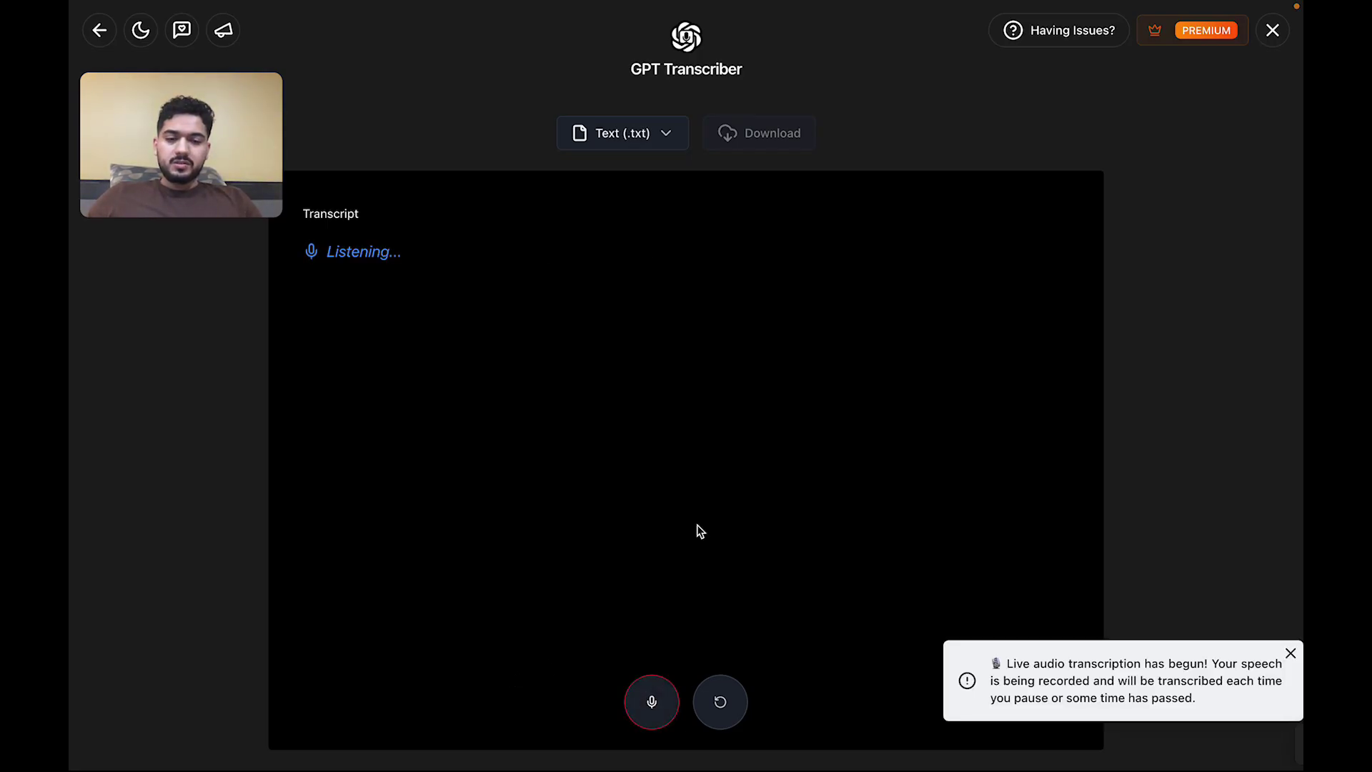
pyautogui.click(659, 703)
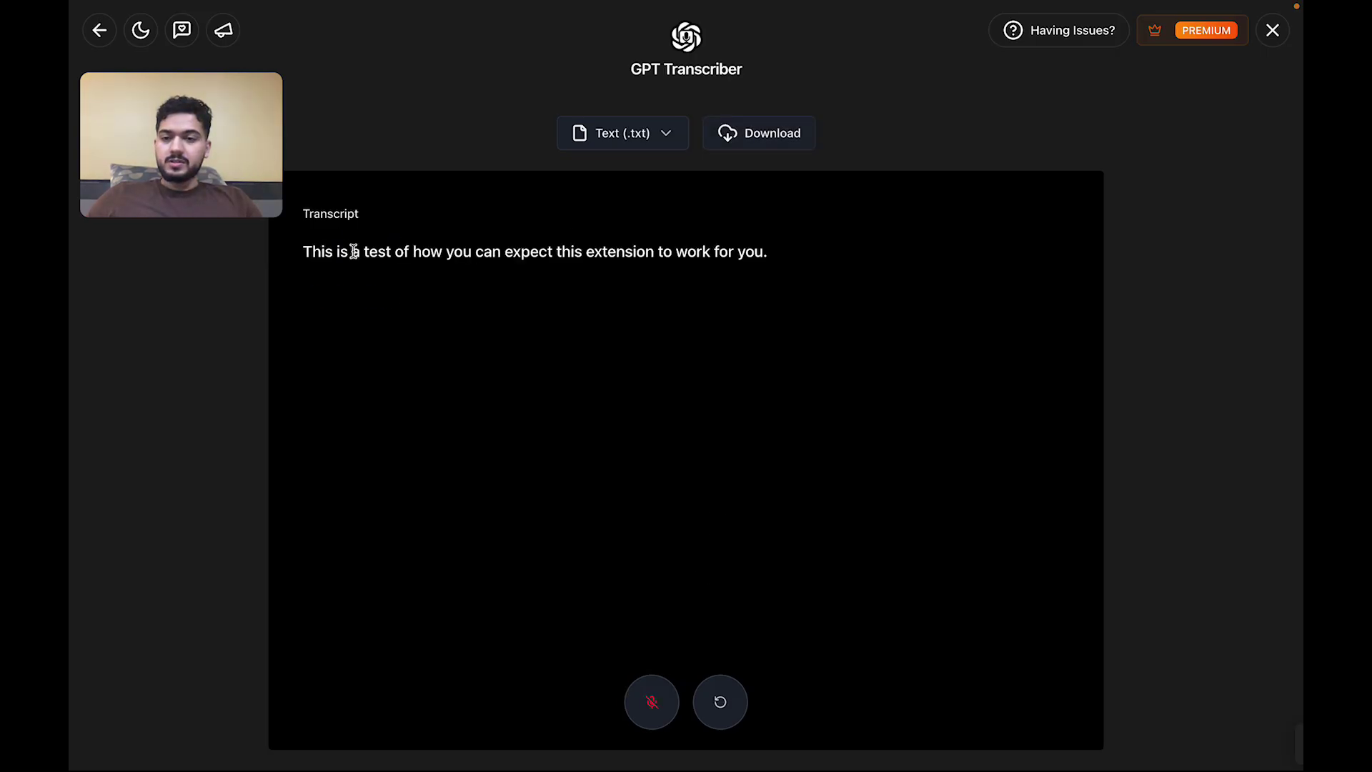
# Download the transcript in Text (.txt) format as transcript (24).txt.
pyautogui.moveTo(321, 251); pyautogui.dragTo(764, 250)
pyautogui.click(782, 242)
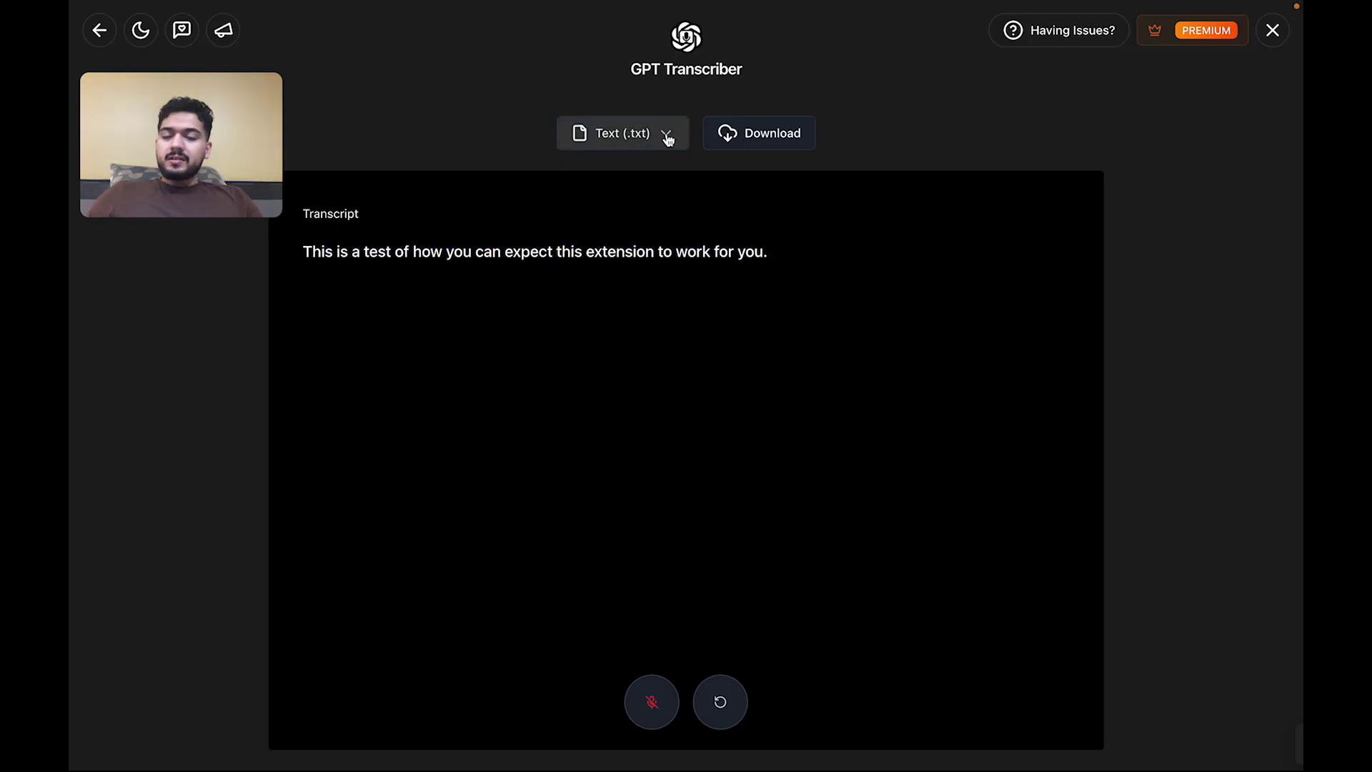
pyautogui.moveTo(414, 251); pyautogui.dragTo(775, 251)
pyautogui.click(778, 258)
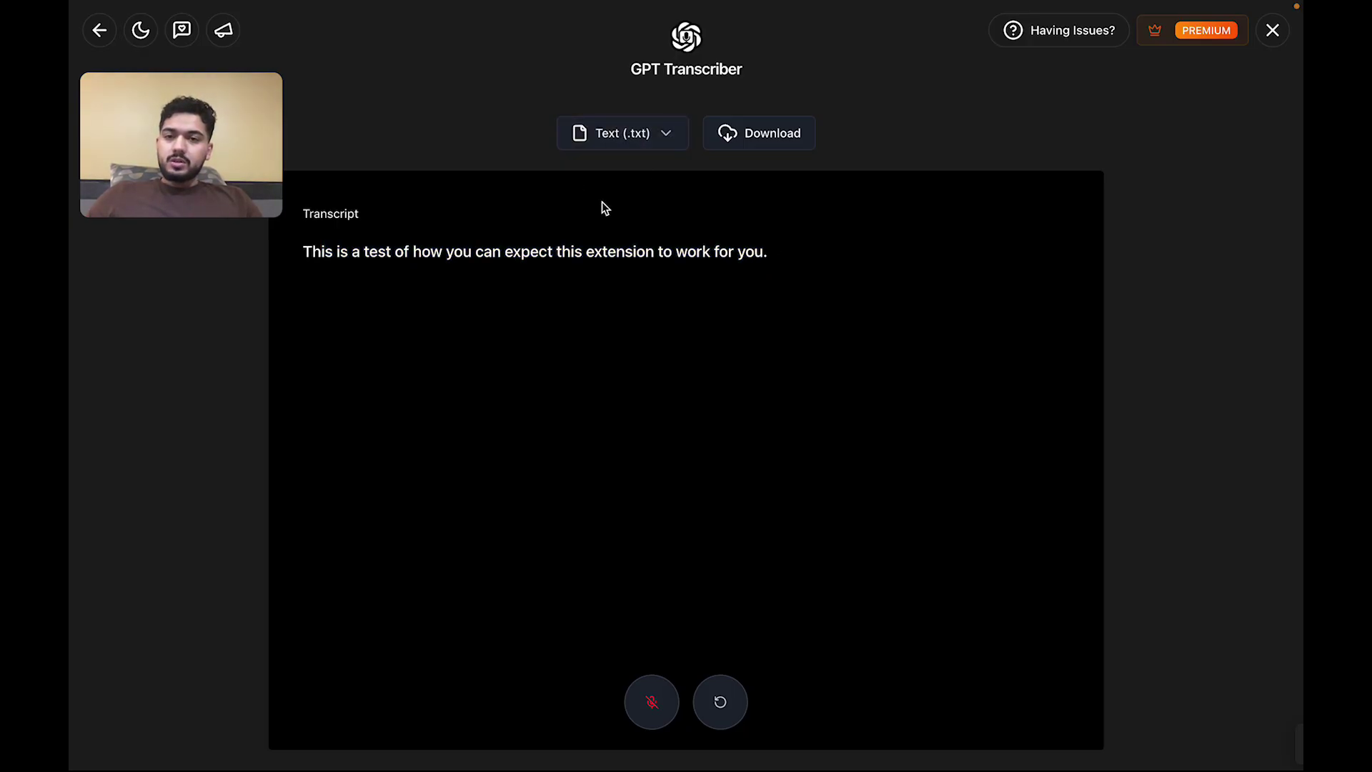
pyautogui.click(663, 142)
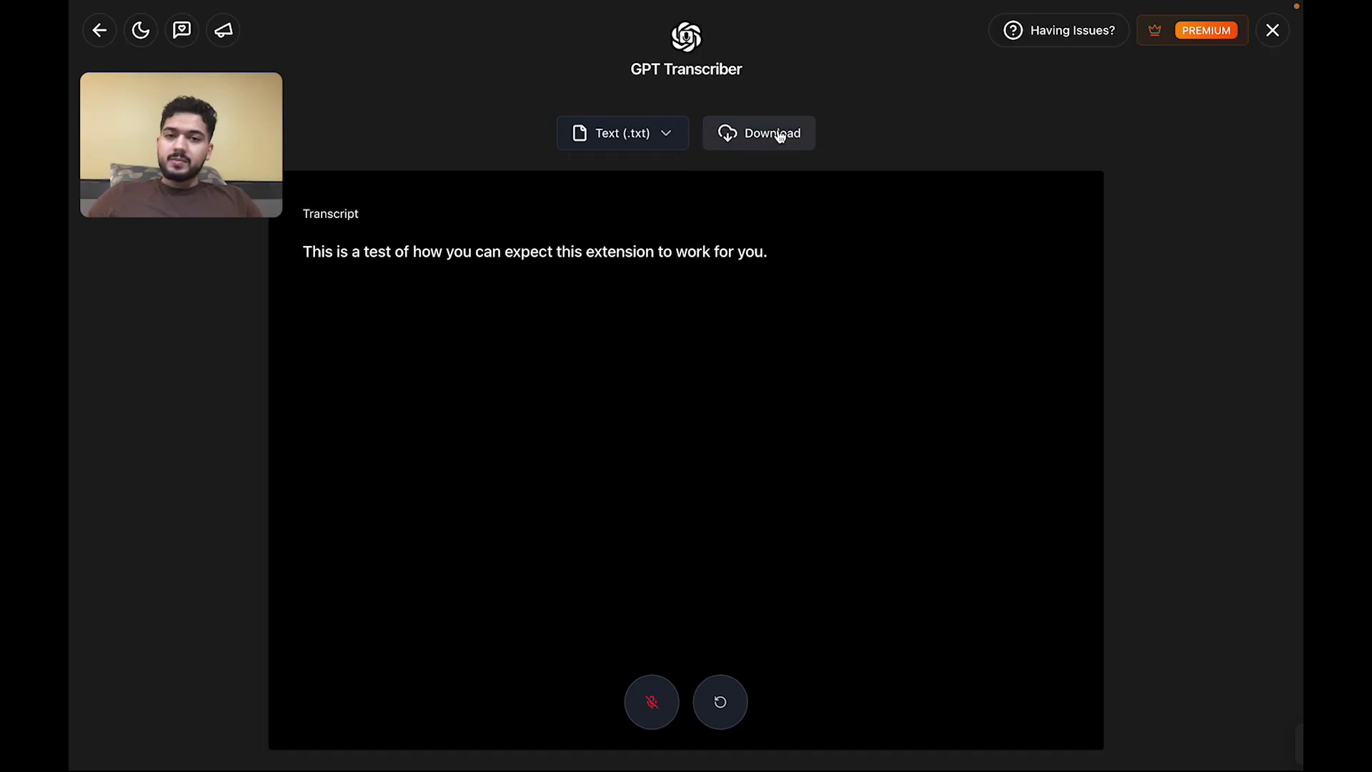
pyautogui.click(611, 143)
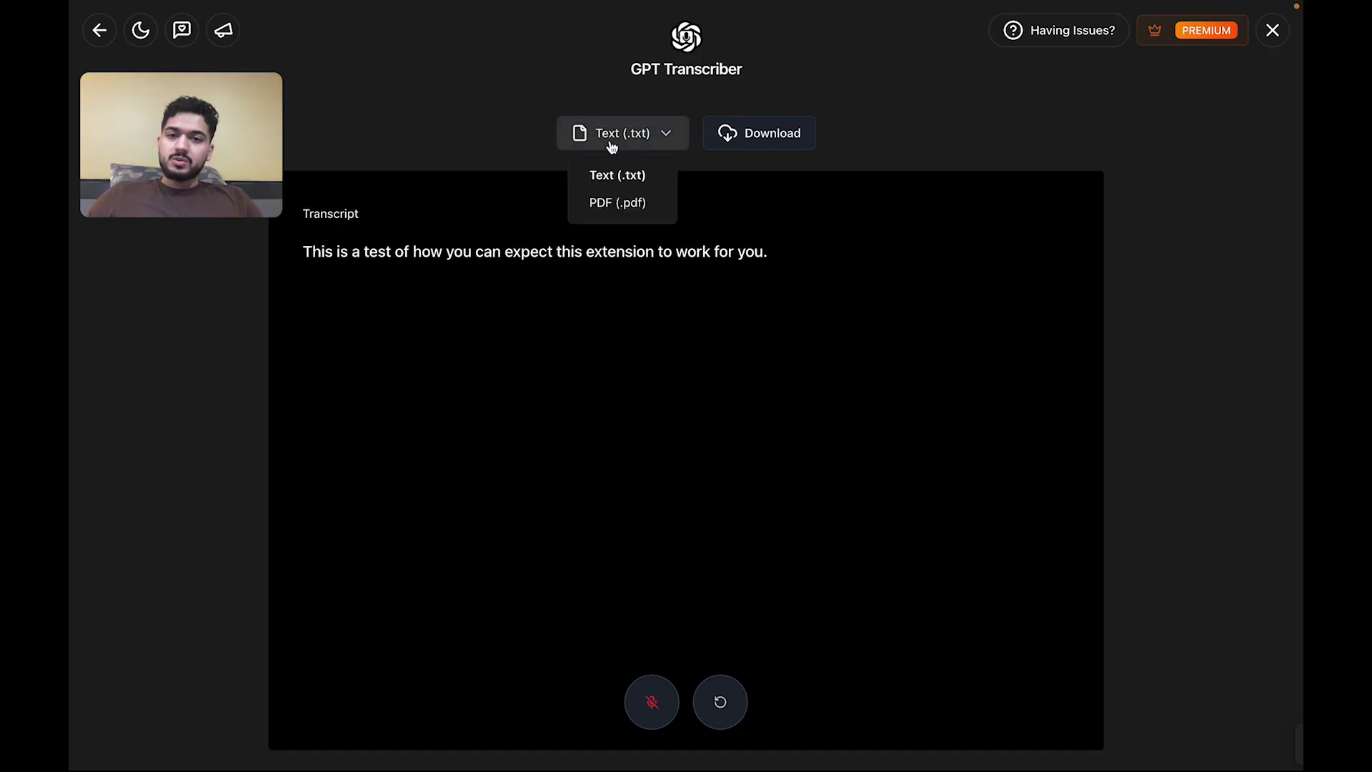
pyautogui.click(759, 136)
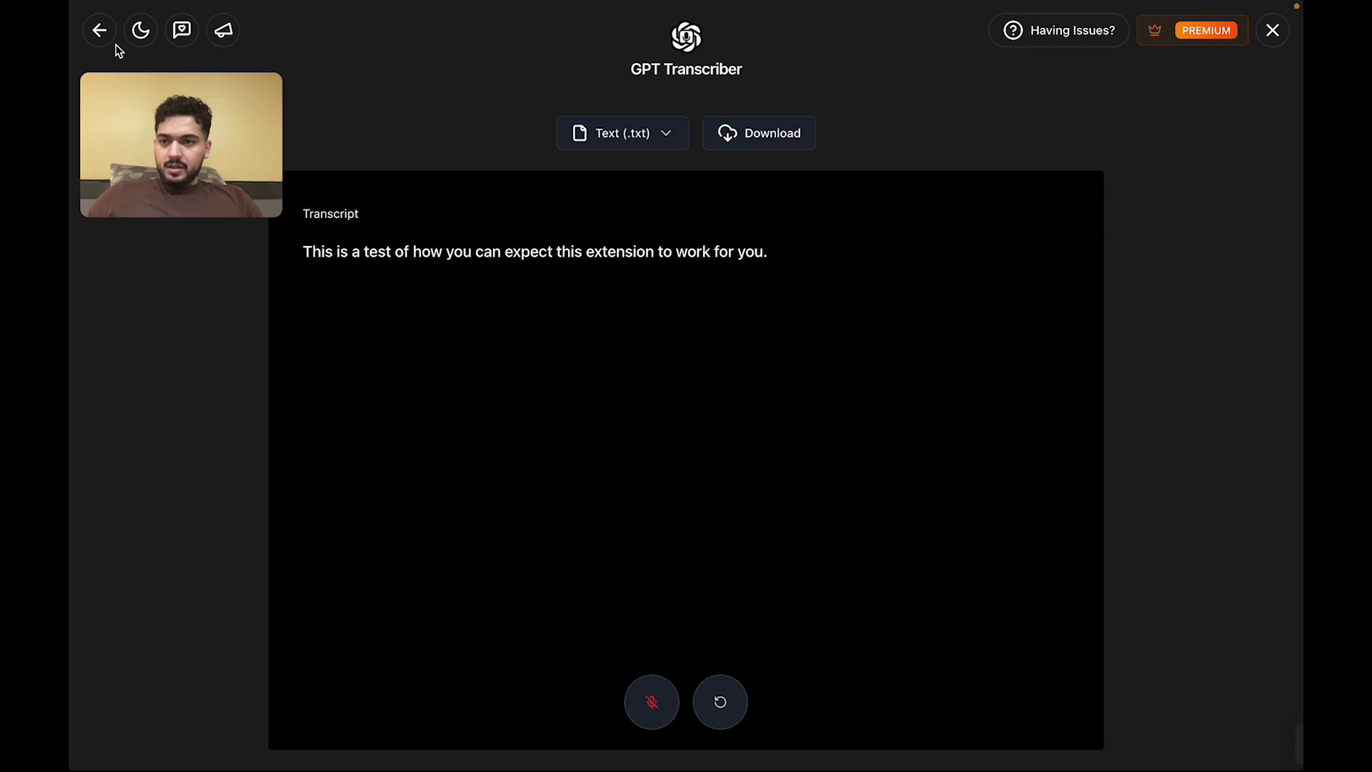
# Return to the transcriber start screen and upload transcript (20).mp3 from Downloads for transcription.
pyautogui.click(99, 31)
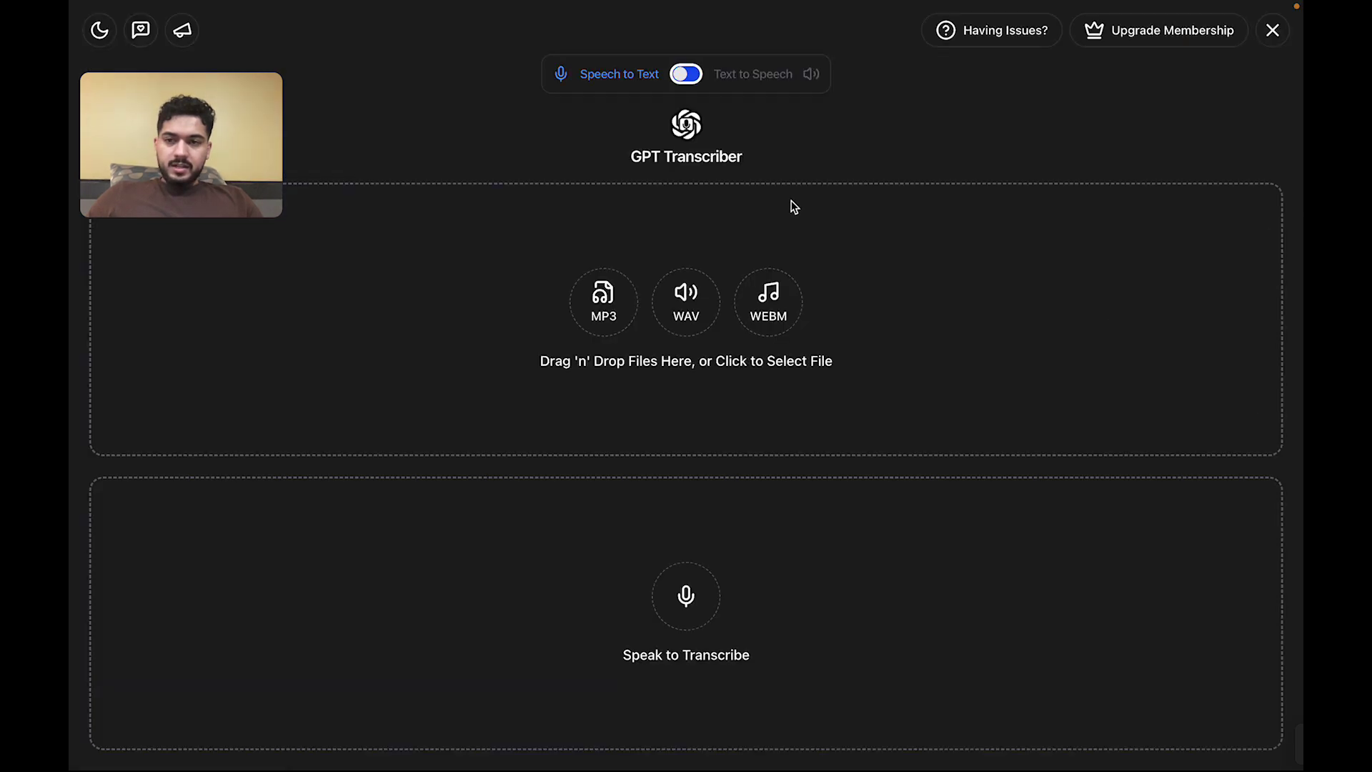
pyautogui.click(536, 277)
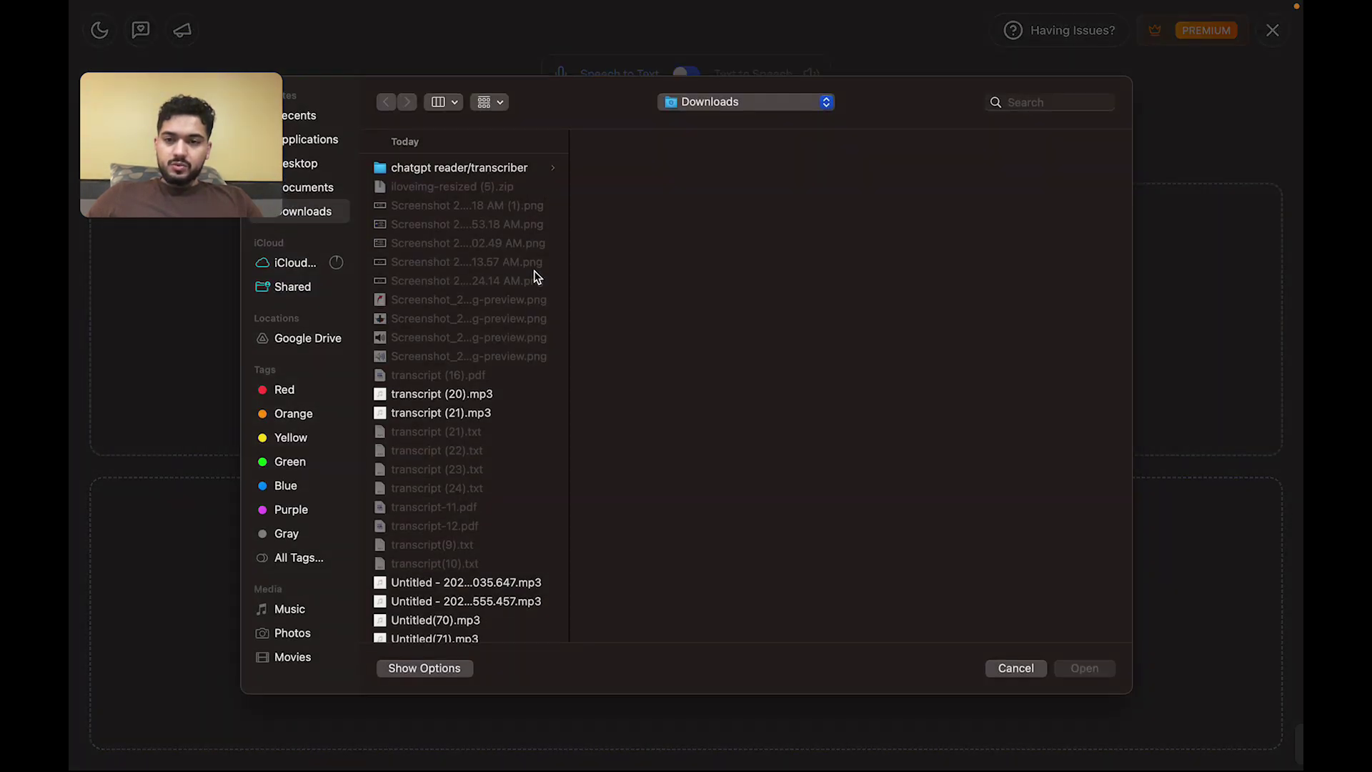
pyautogui.click(491, 410)
pyautogui.click(489, 395)
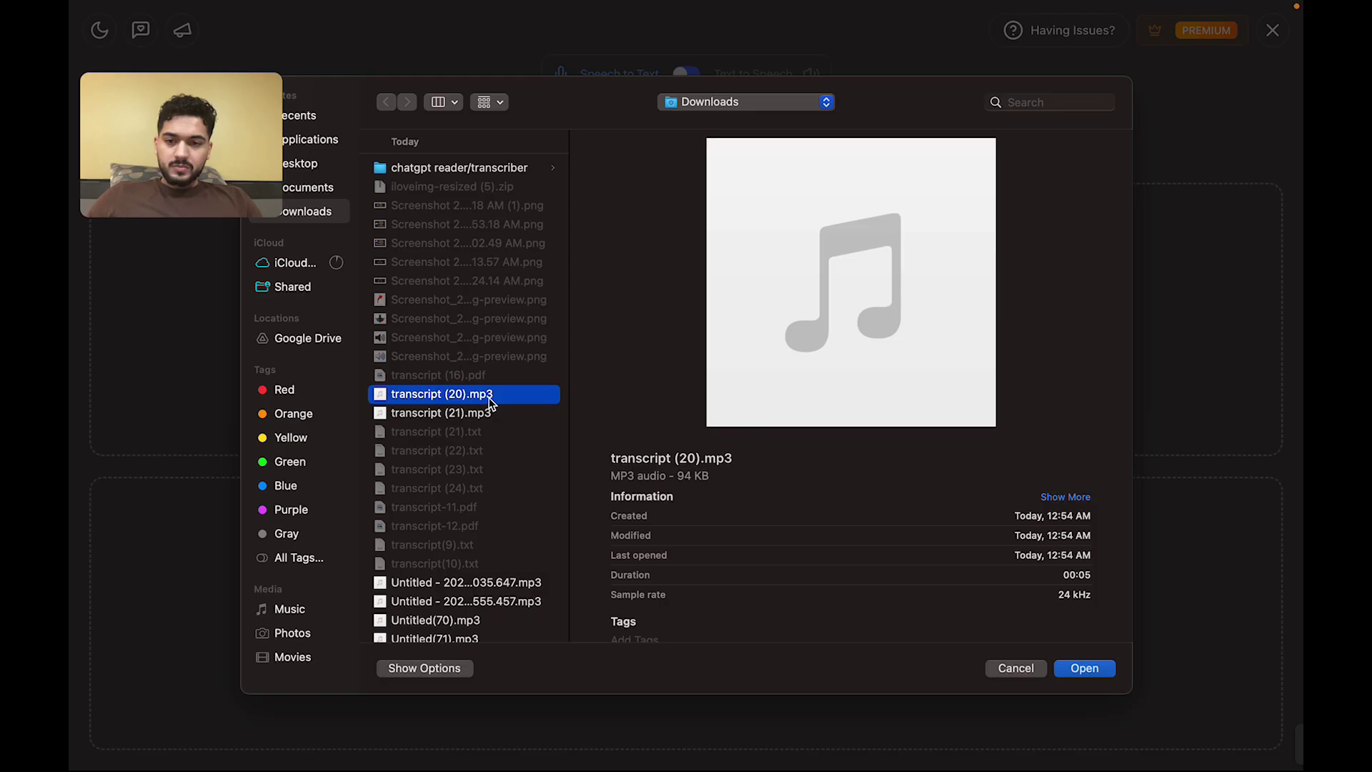
pyautogui.doubleClick(489, 396)
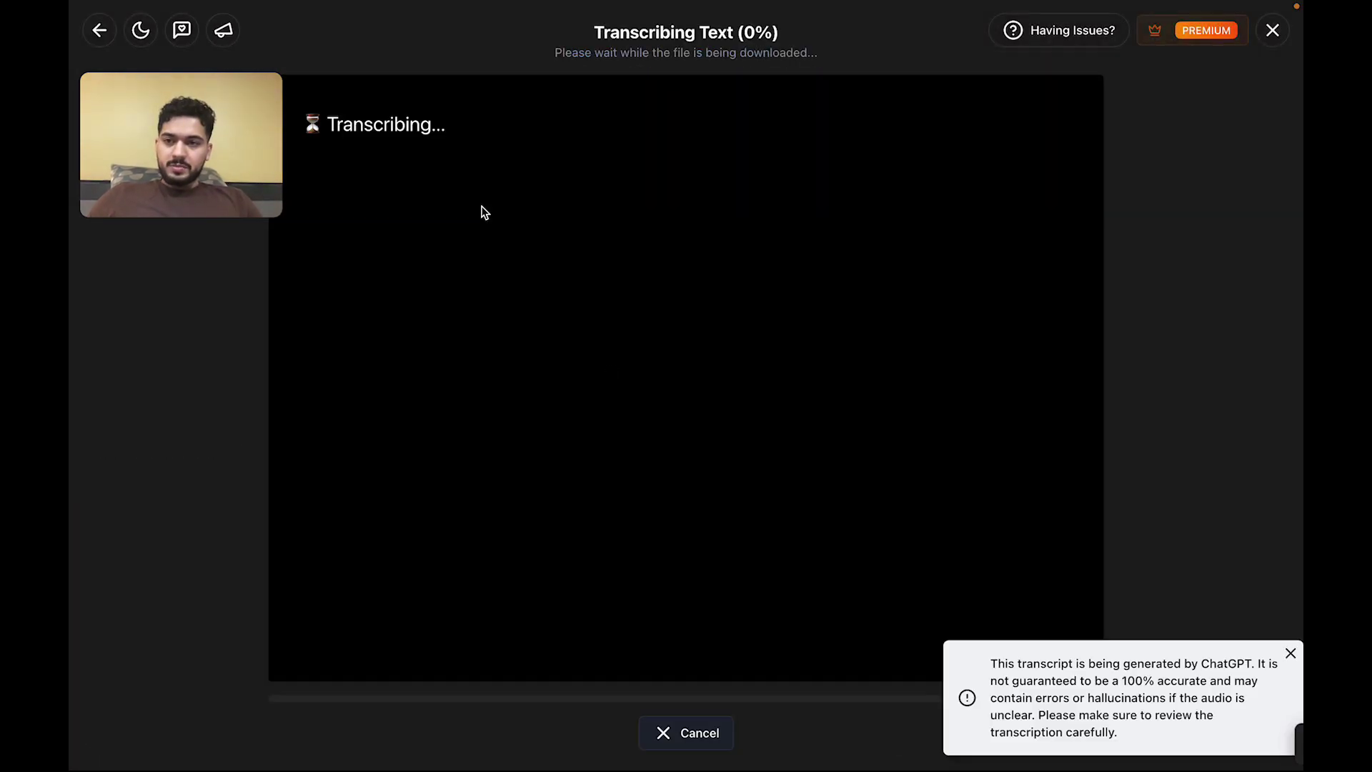
# Review the finished three-sentence transcript and keep Text (.txt) as the download format.
pyautogui.moveTo(392, 126); pyautogui.dragTo(929, 127)
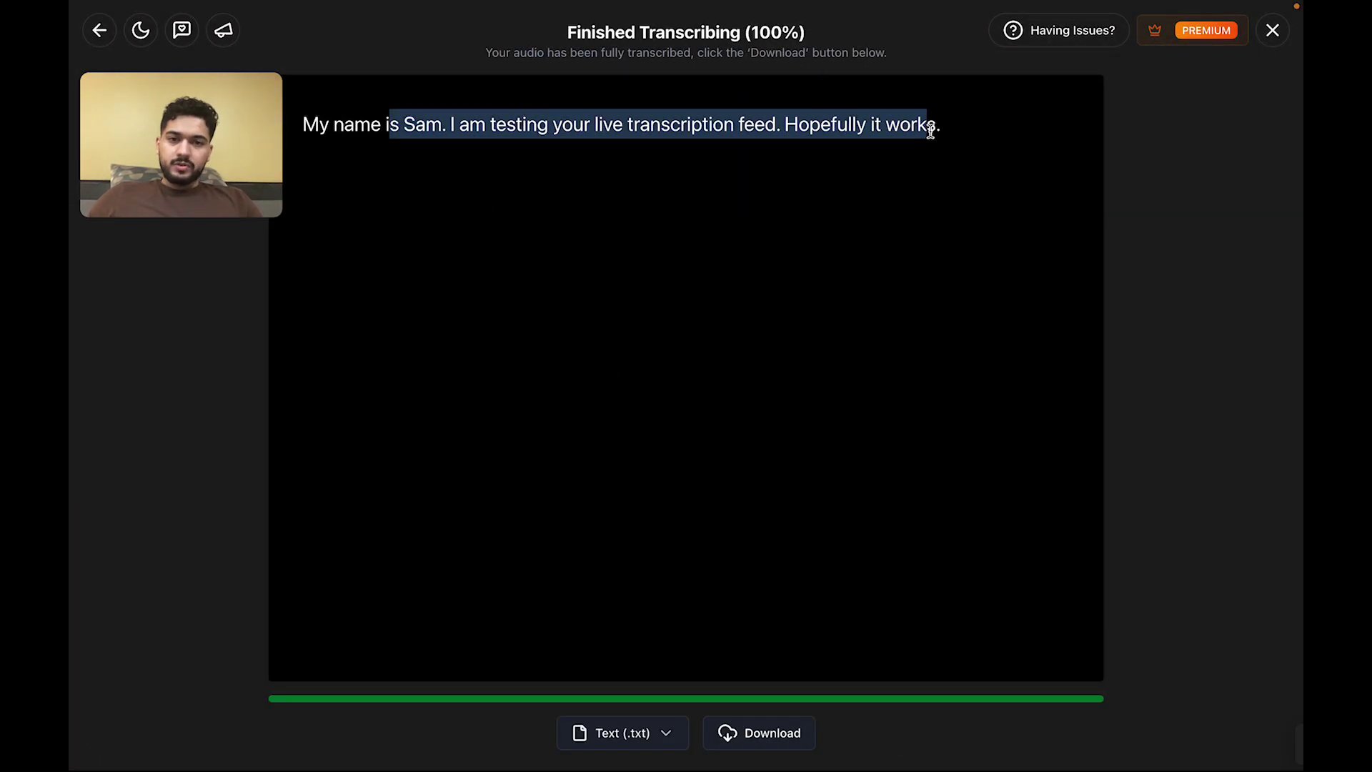
pyautogui.click(893, 188)
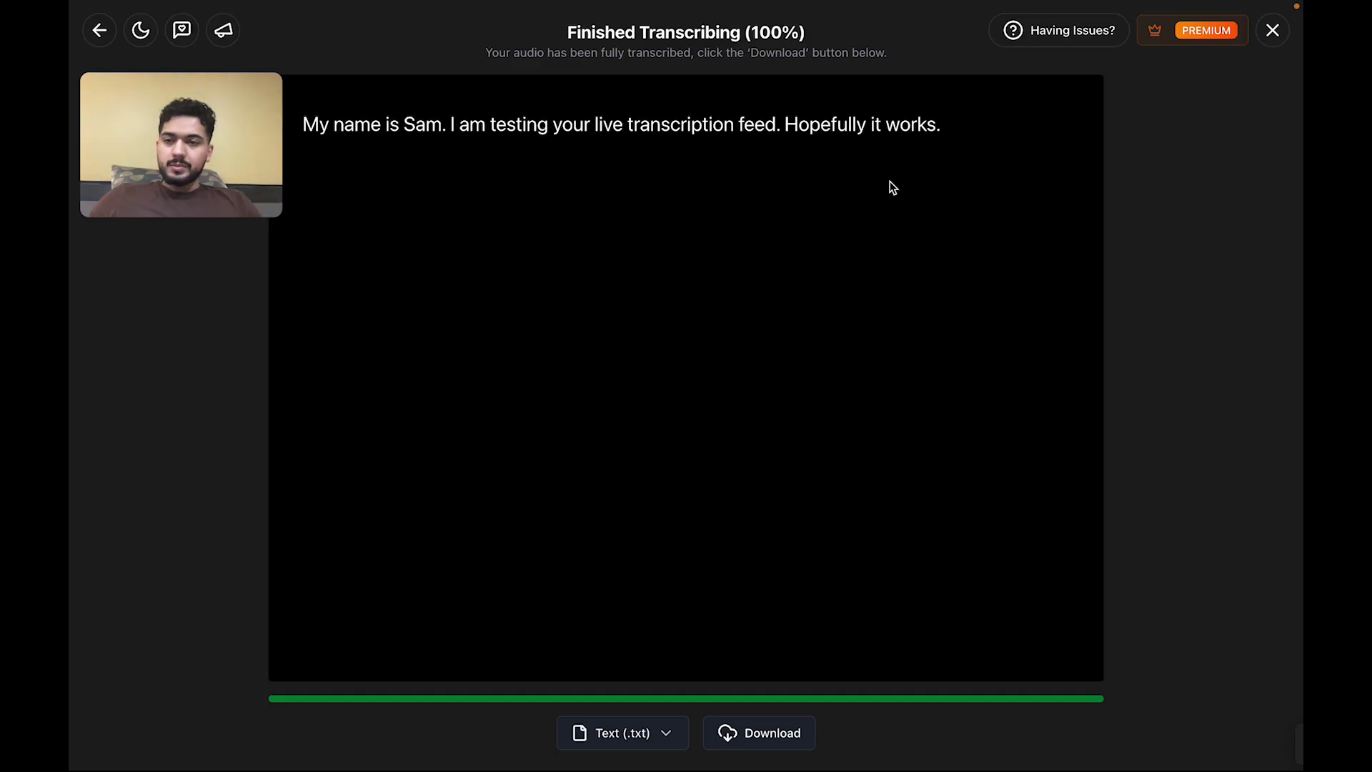
pyautogui.moveTo(493, 127); pyautogui.dragTo(971, 135)
pyautogui.click(973, 137)
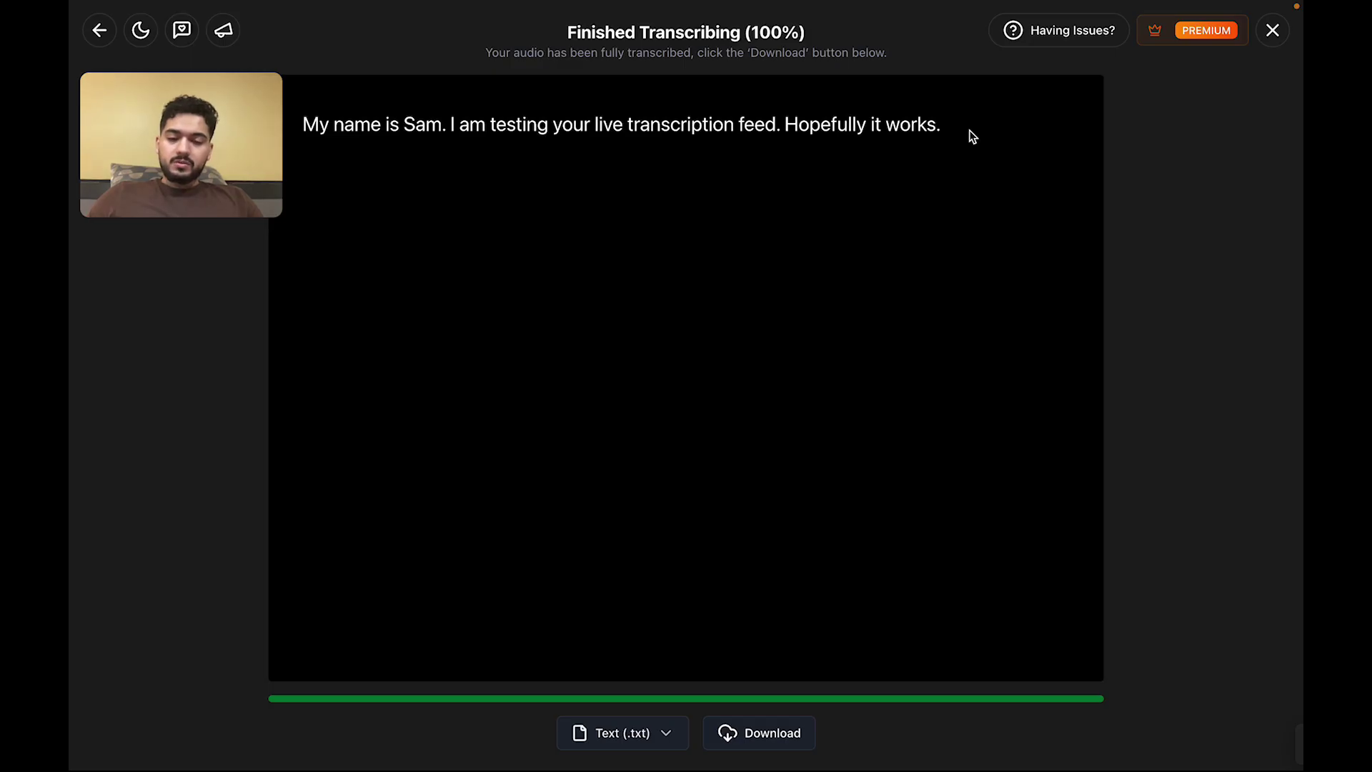
pyautogui.click(623, 730)
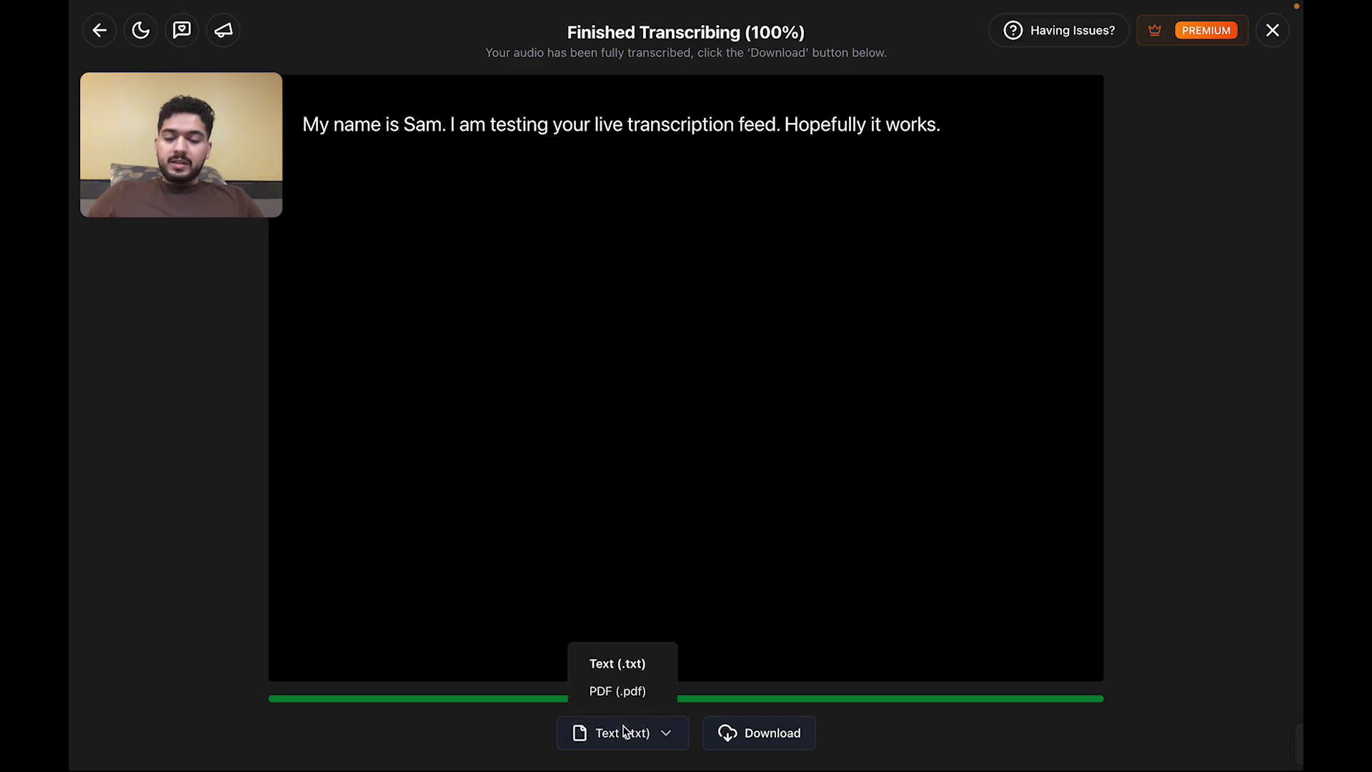
pyautogui.click(745, 662)
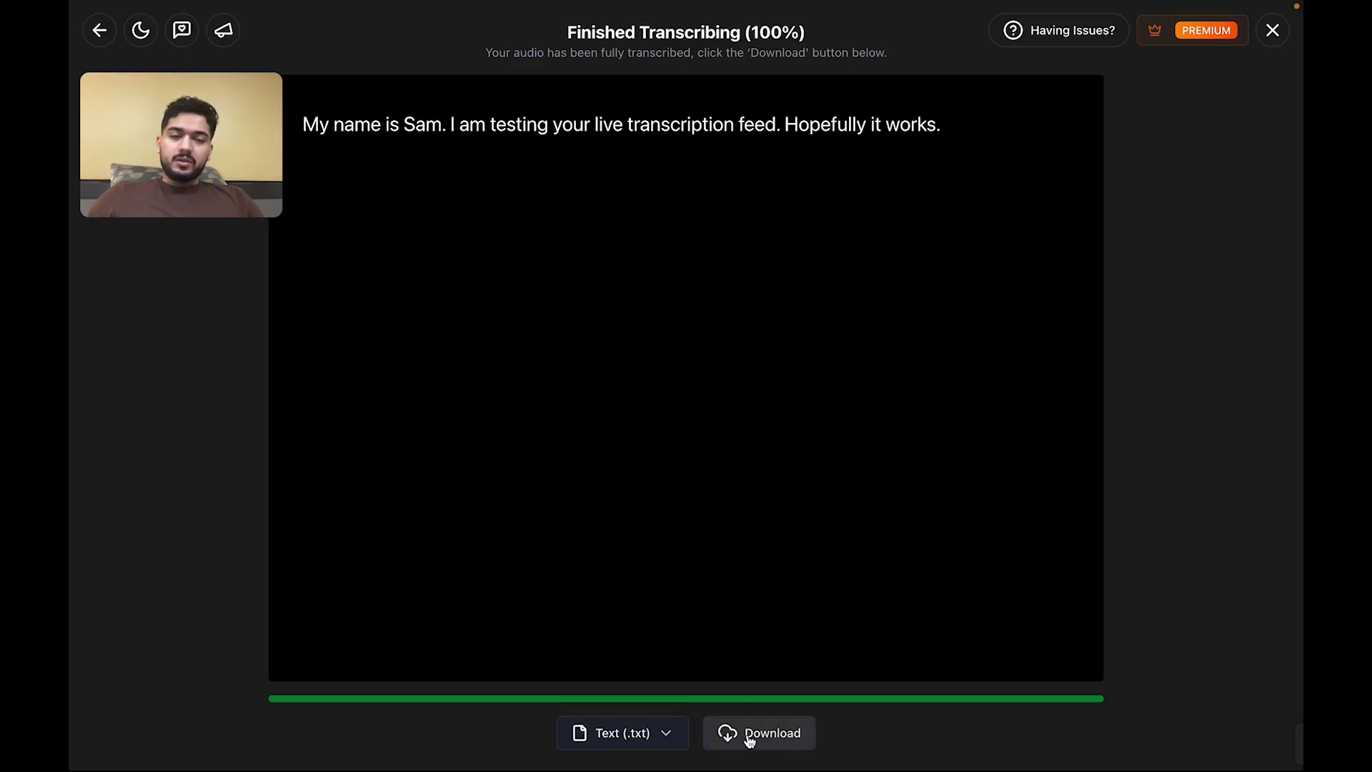